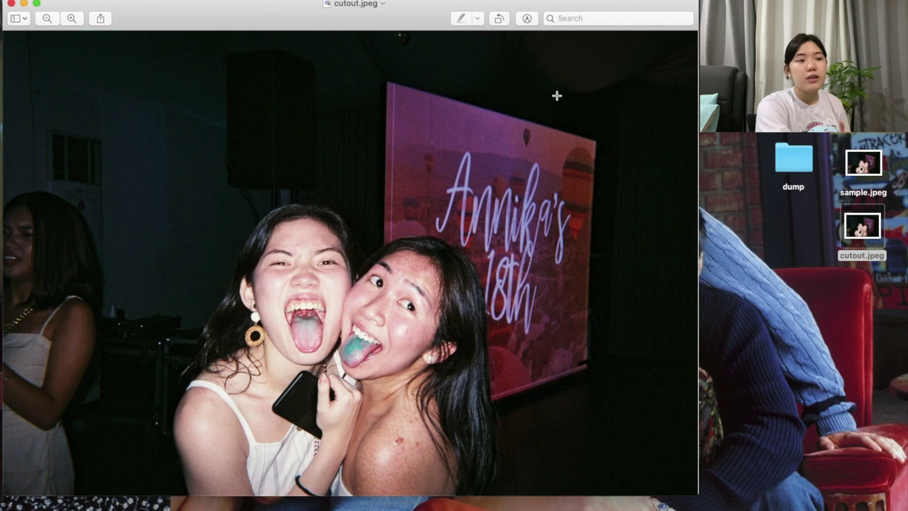
# Outline the background around the two women with Lasso Selection and delete it, converting the image to PNG.
pyautogui.click(527, 20)
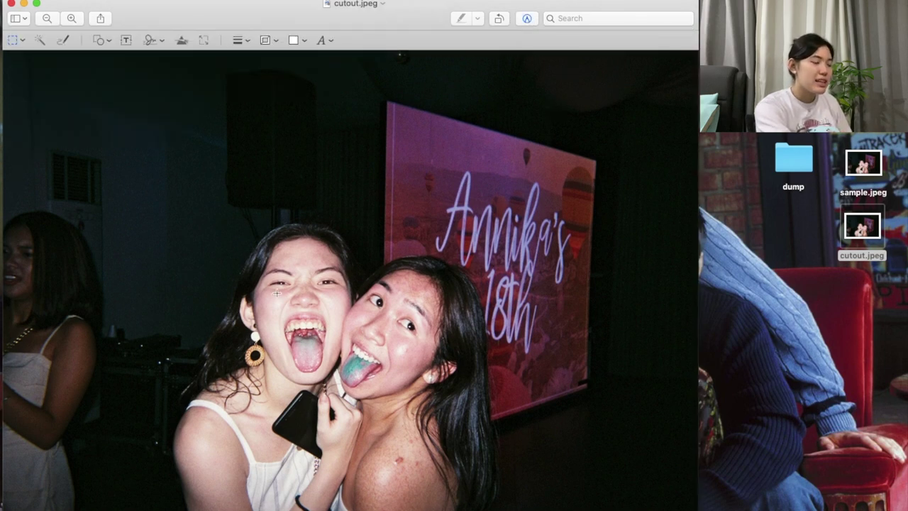
pyautogui.click(22, 41)
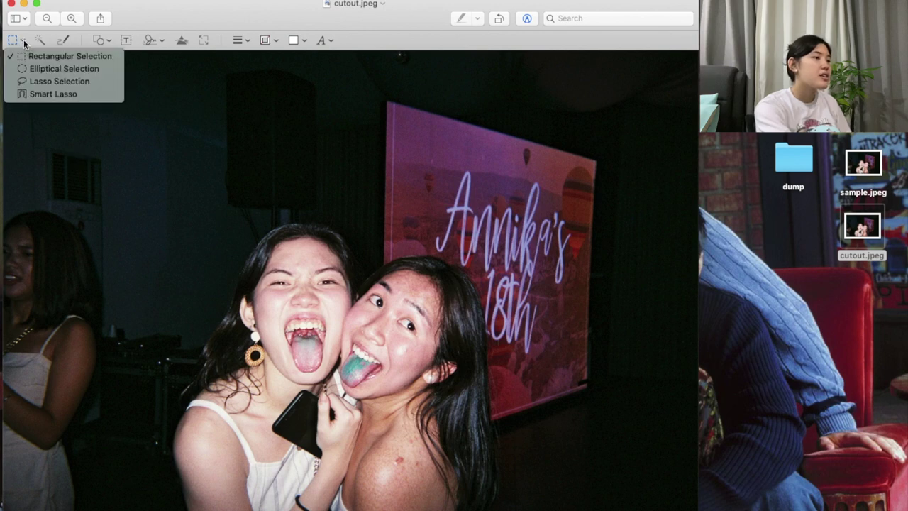
pyautogui.click(56, 84)
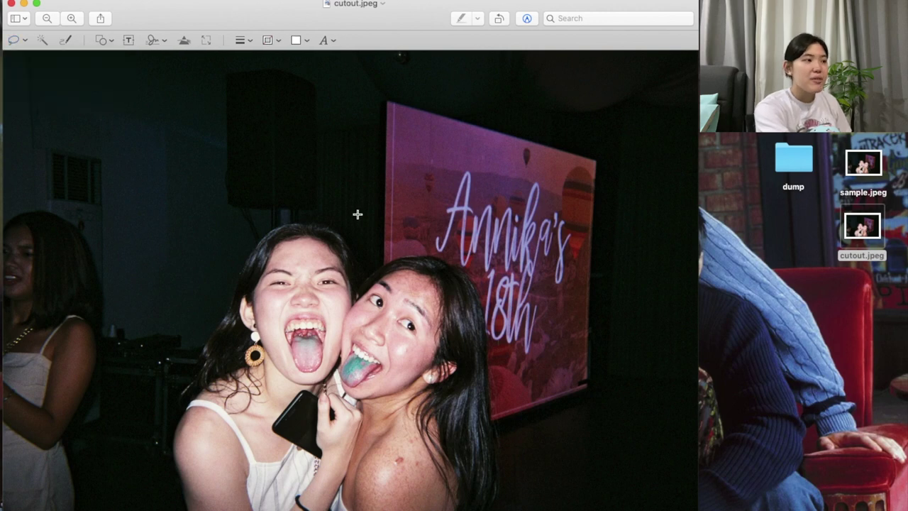
pyautogui.press('super+minus')
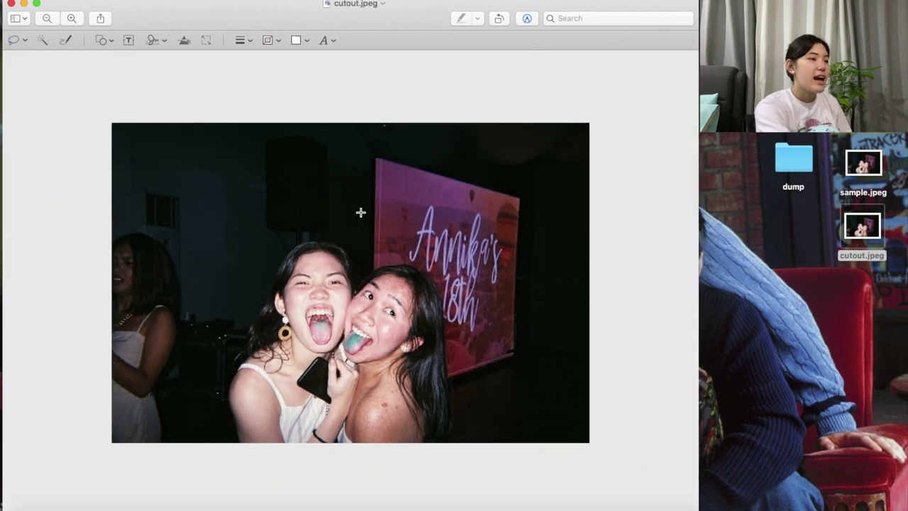
pyautogui.moveTo(227, 91)
pyautogui.mouseDown()
pyautogui.moveTo(71, 106)
pyautogui.moveTo(63, 169)
pyautogui.moveTo(64, 375)
pyautogui.moveTo(95, 480)
pyautogui.moveTo(158, 486)
pyautogui.moveTo(212, 474)
pyautogui.mouseUp()
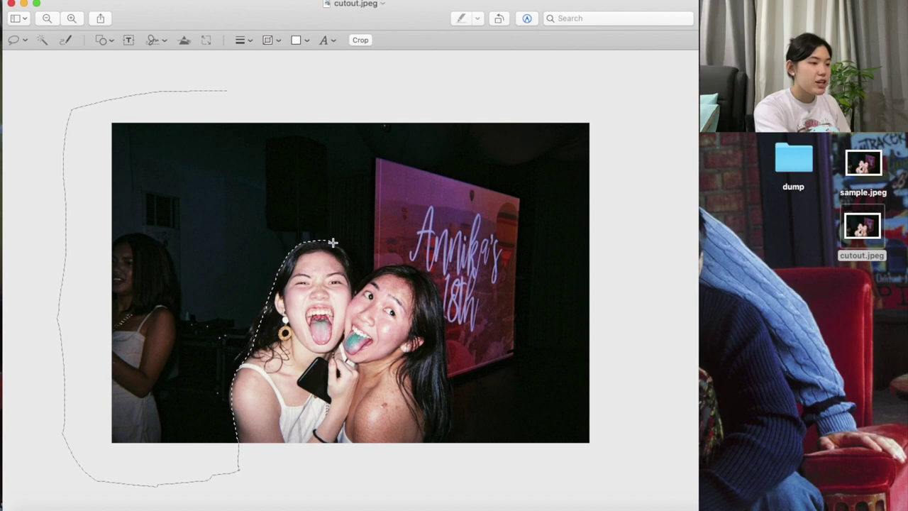
pyautogui.moveTo(356, 281)
pyautogui.mouseDown()
pyautogui.moveTo(417, 269)
pyautogui.moveTo(439, 291)
pyautogui.moveTo(447, 323)
pyautogui.moveTo(442, 426)
pyautogui.moveTo(461, 473)
pyautogui.moveTo(615, 462)
pyautogui.moveTo(372, 105)
pyautogui.mouseUp()
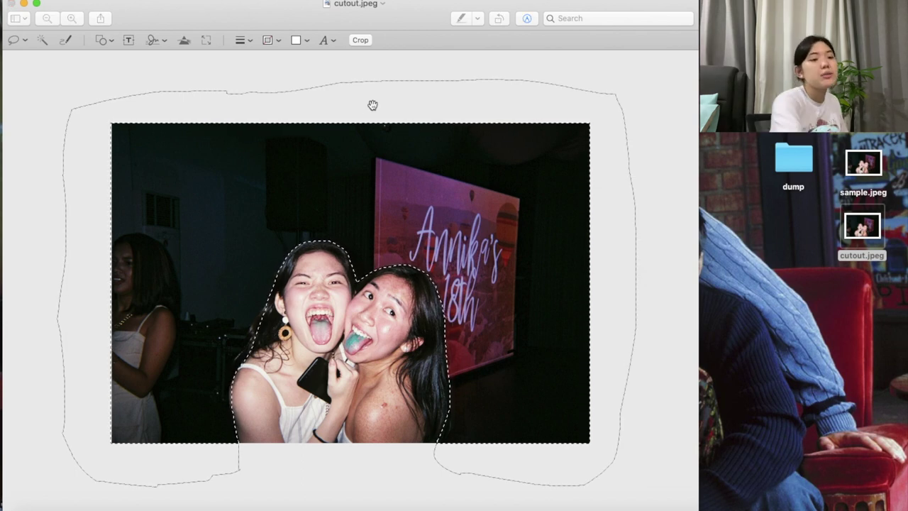
pyautogui.press('Delete')
pyautogui.click(442, 113)
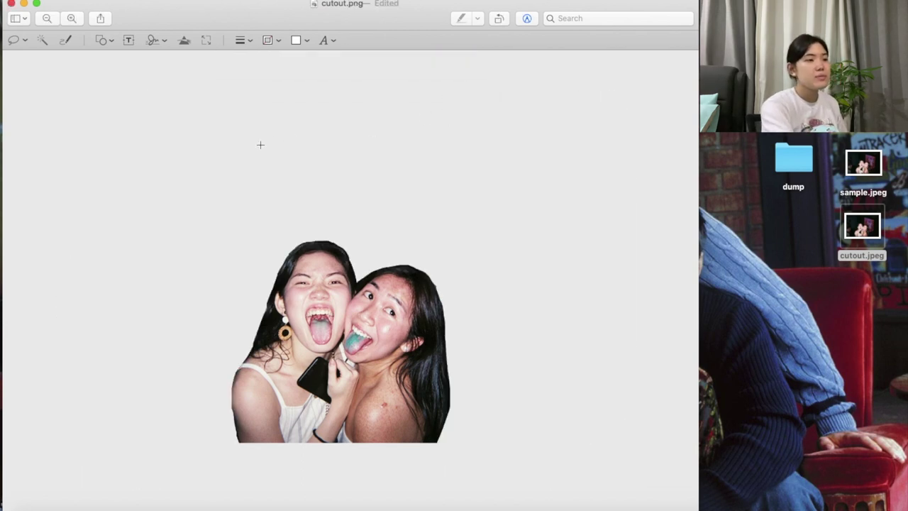
# Close the cutout image and place cutout.png directly below sample.jpeg on the desktop.
pyautogui.press('super+plus')
pyautogui.scroll(-3, 274, 212)
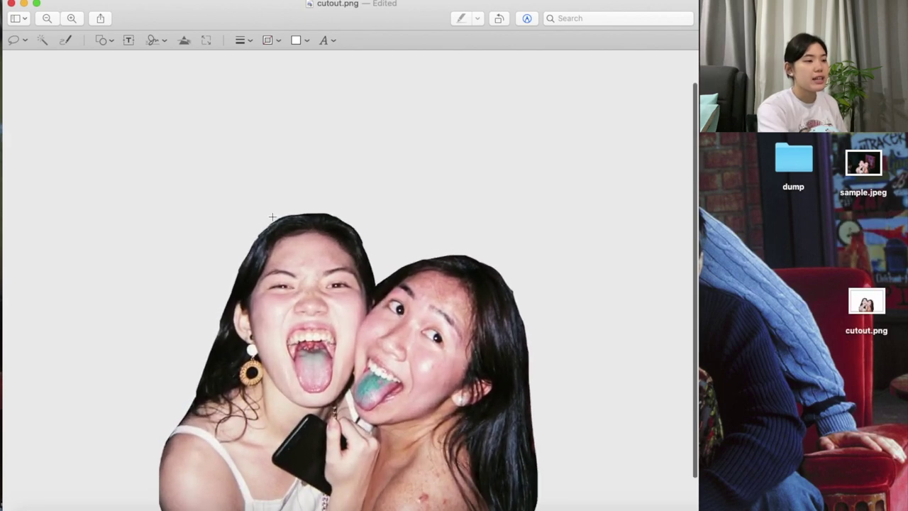
pyautogui.click(10, 3)
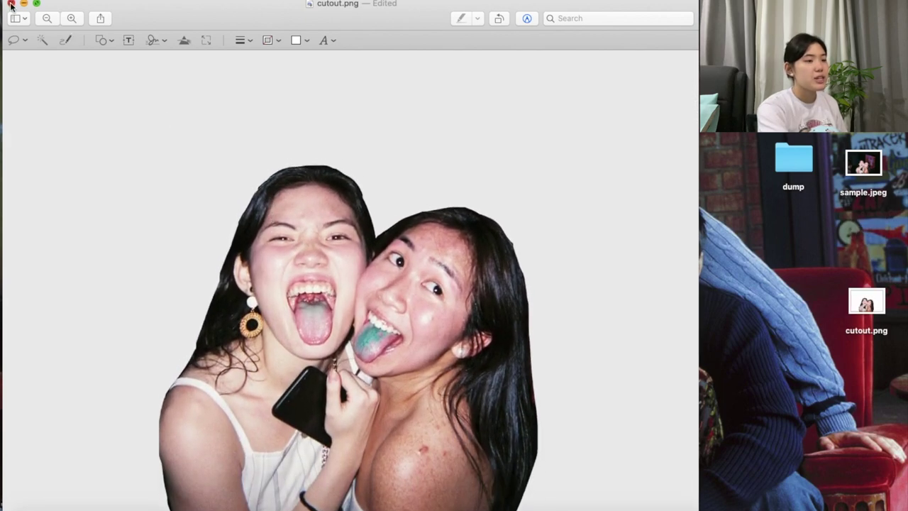
pyautogui.moveTo(883, 307); pyautogui.dragTo(880, 229)
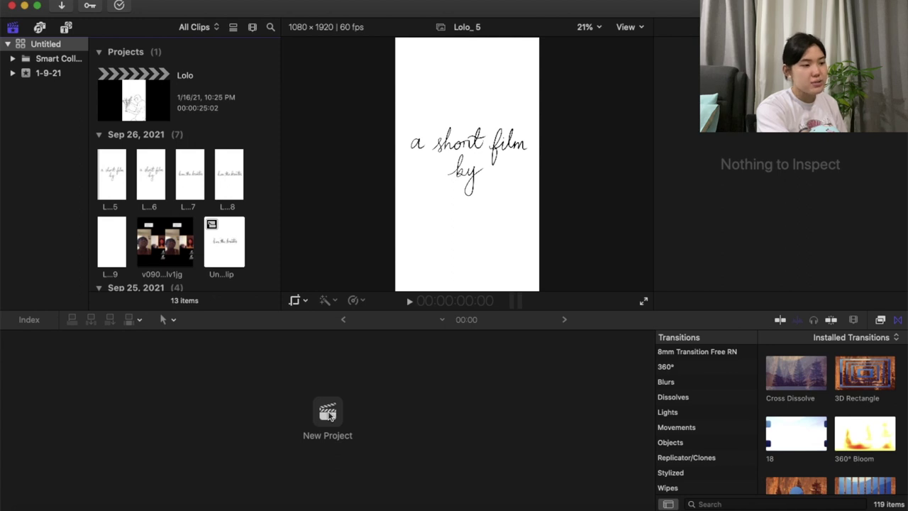
# In Final Cut Pro, create a project named tutorial with a vertical 1080x1920 format at 23.98 fps.
pyautogui.click(329, 415)
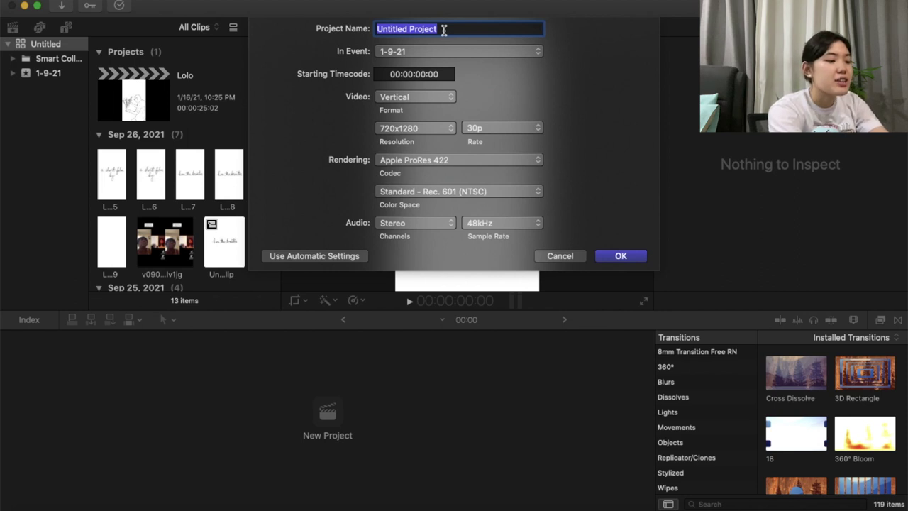
pyautogui.write('tutorial')
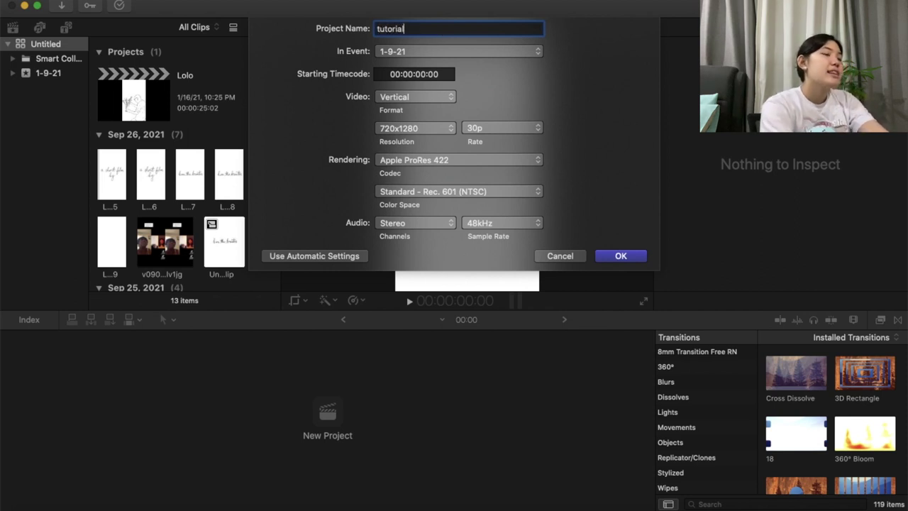
pyautogui.click(429, 99)
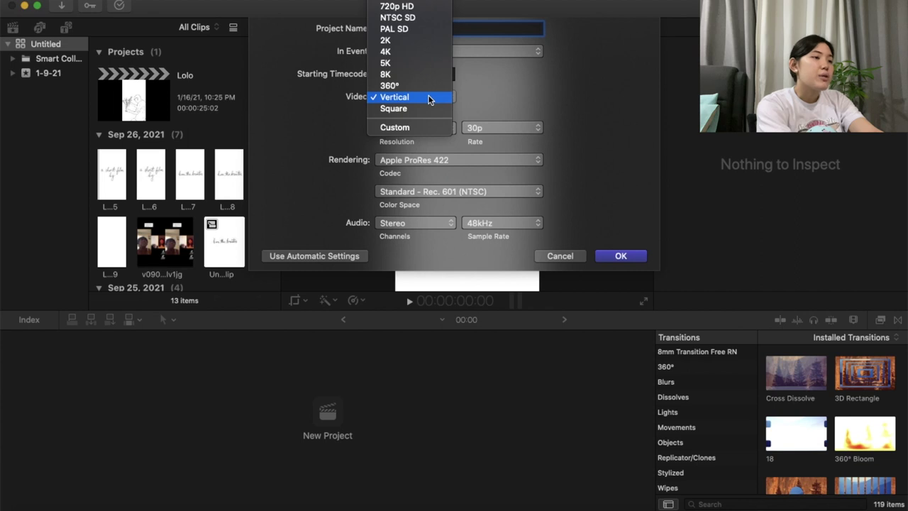
pyautogui.click(430, 98)
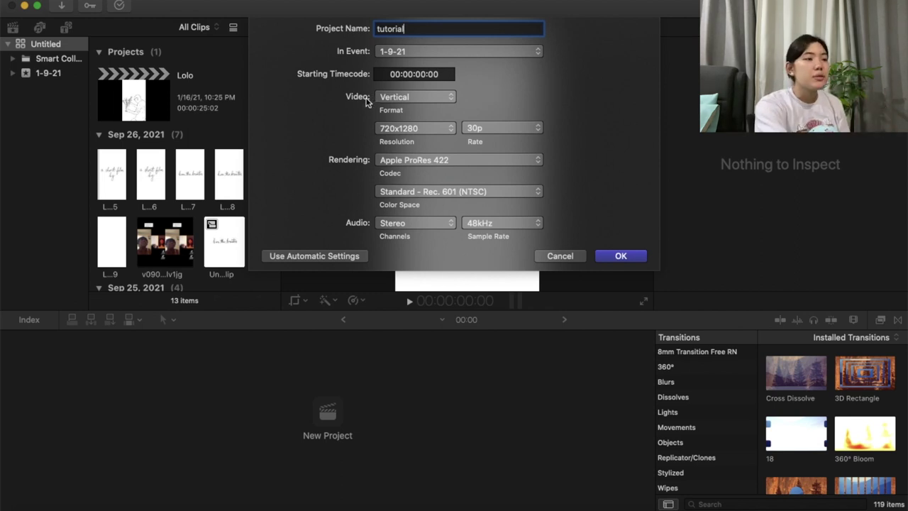
pyautogui.click(388, 101)
pyautogui.click(395, 127)
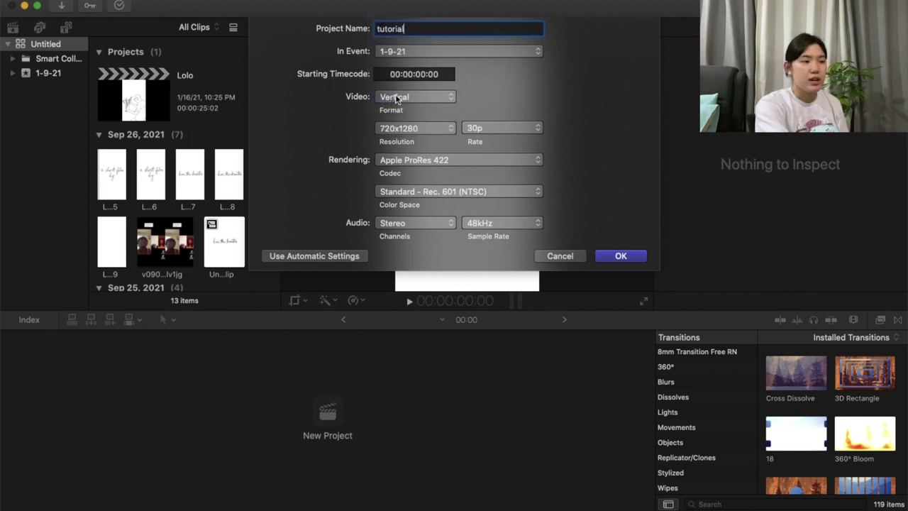
pyautogui.press('Return')
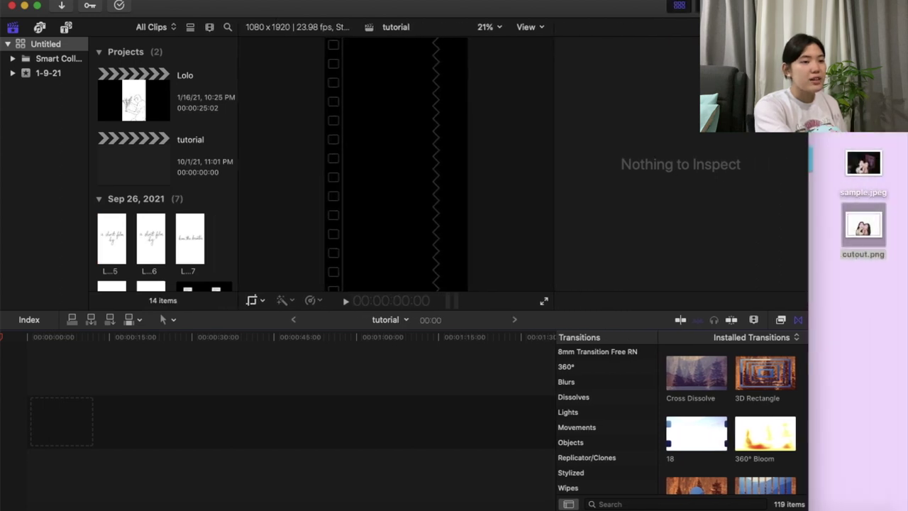
# Bring sample.jpeg and cutout.png from the desktop into the start of the tutorial timeline.
pyautogui.click(864, 225)
pyautogui.keyDown('super'); pyautogui.click(863, 165); pyautogui.keyUp('super')
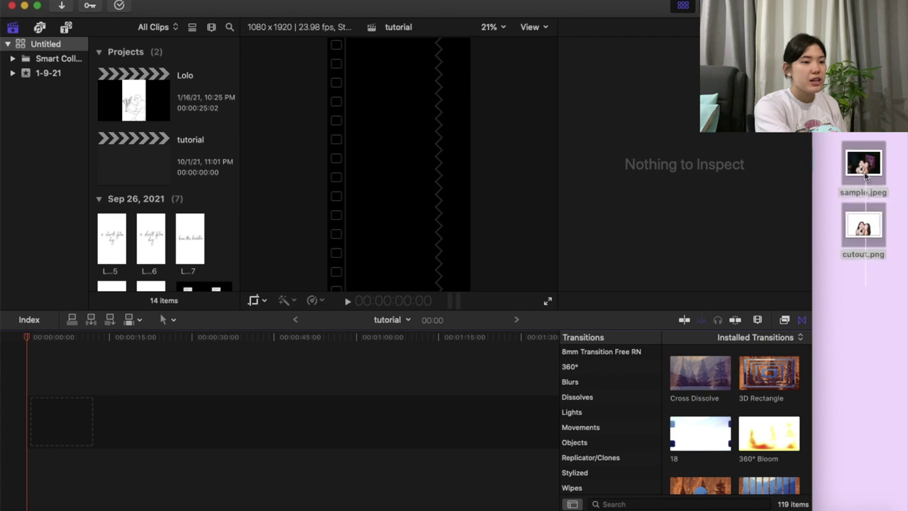
pyautogui.moveTo(863, 165); pyautogui.dragTo(12, 415)
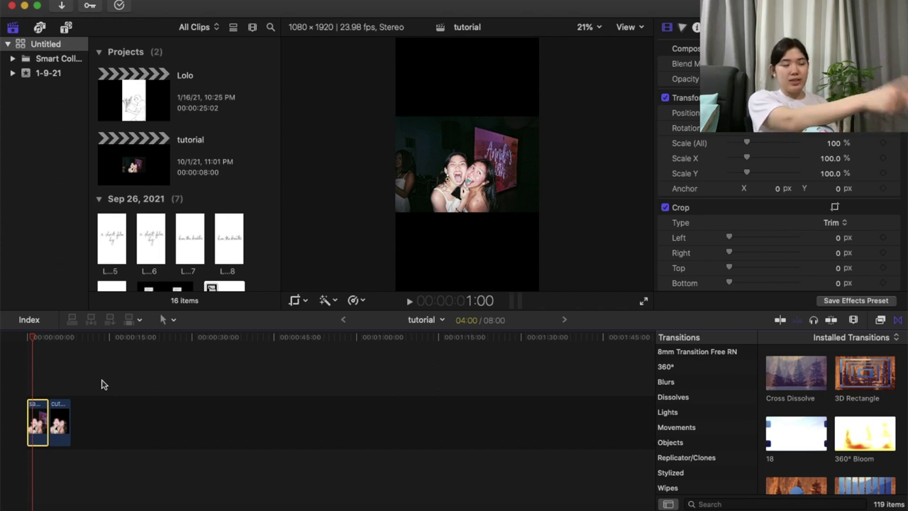
# Scale both clips to 263% and stack the cutout clip above the sample clip at the timeline's start.
pyautogui.click(131, 422)
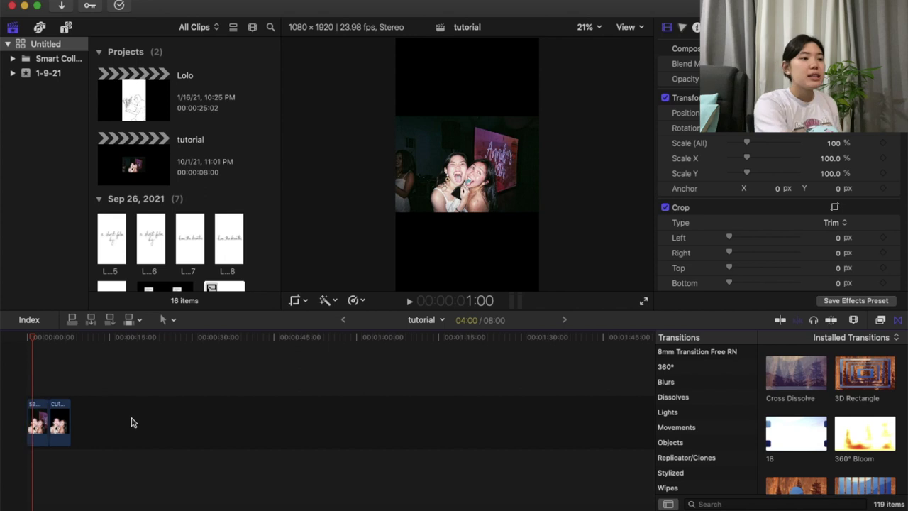
pyautogui.moveTo(131, 423); pyautogui.dragTo(3, 409)
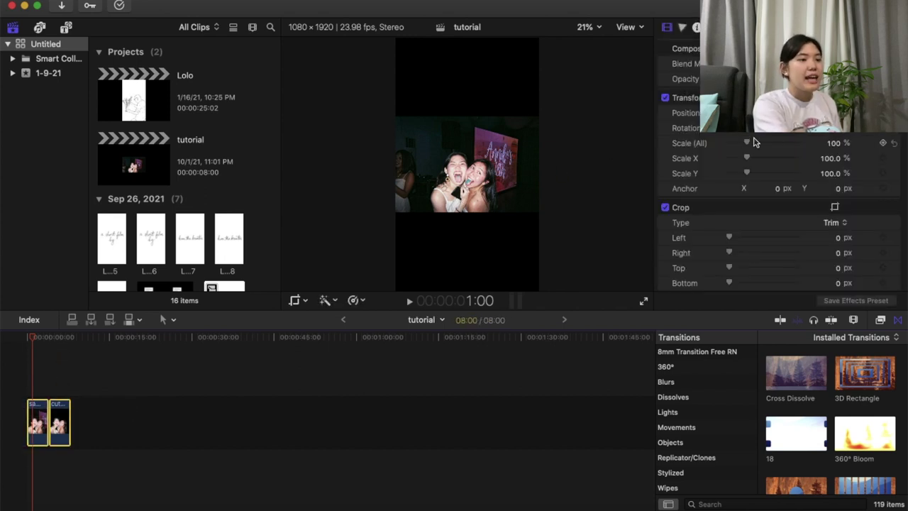
pyautogui.moveTo(748, 145); pyautogui.dragTo(774, 149)
pyautogui.moveTo(38, 339)
pyautogui.mouseDown()
pyautogui.moveTo(67, 340)
pyautogui.moveTo(28, 341)
pyautogui.moveTo(73, 339)
pyautogui.moveTo(27, 340)
pyautogui.mouseUp()
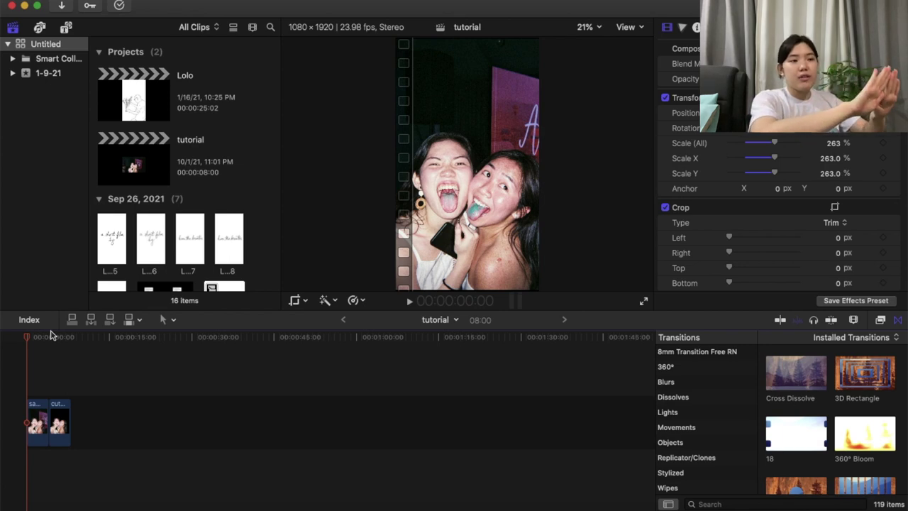
pyautogui.moveTo(61, 420); pyautogui.dragTo(29, 354)
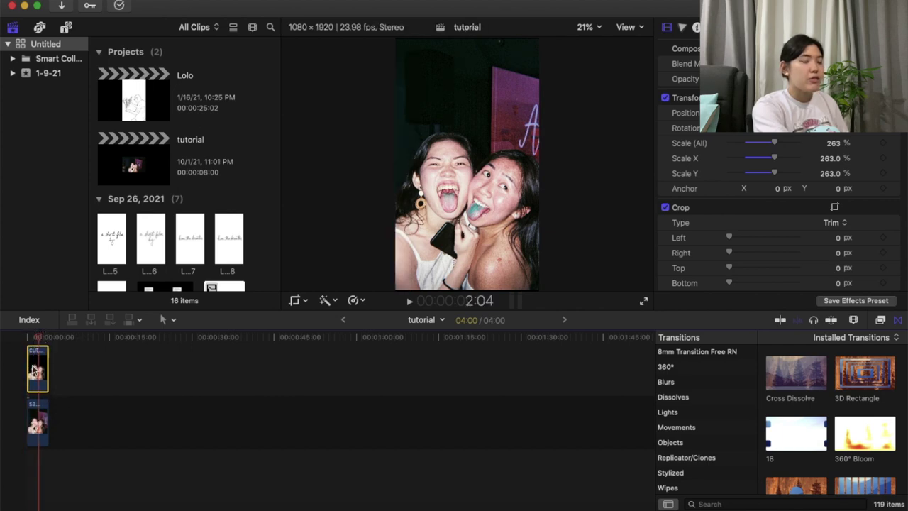
# Set the cutout clip's X position to 89 px and trim its start to frame 6.
pyautogui.press('super+equal')
pyautogui.press('super+equal')
pyautogui.hscroll(-2, 32, 369)
pyautogui.click(41, 337)
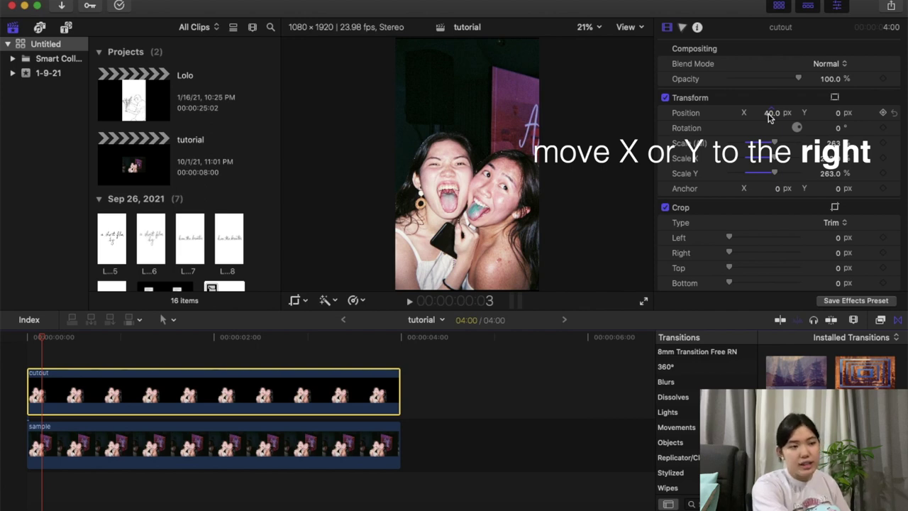
pyautogui.moveTo(772, 112); pyautogui.dragTo(806, 112)
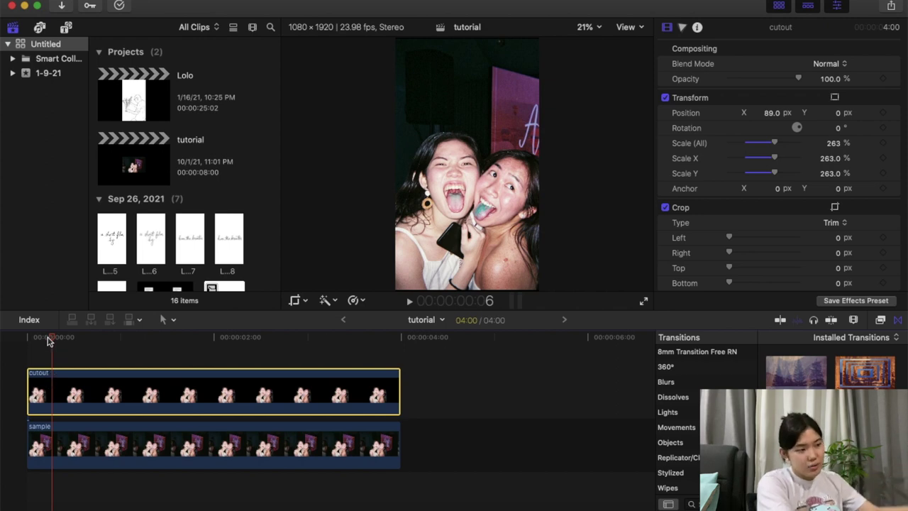
pyautogui.moveTo(30, 389); pyautogui.dragTo(51, 389)
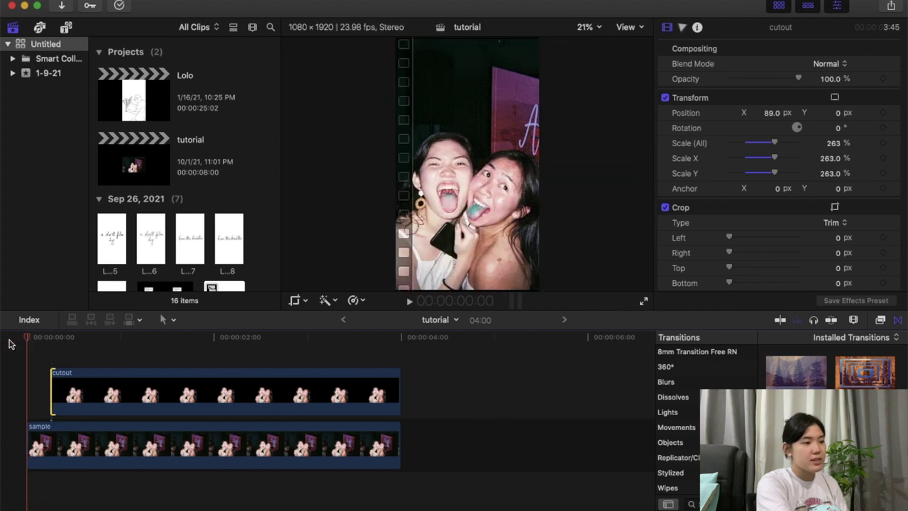
pyautogui.press('space')
# Shift the cutout clip to an X position of 134.1 px and play the sequence from the start.
pyautogui.moveTo(772, 117); pyautogui.dragTo(810, 117)
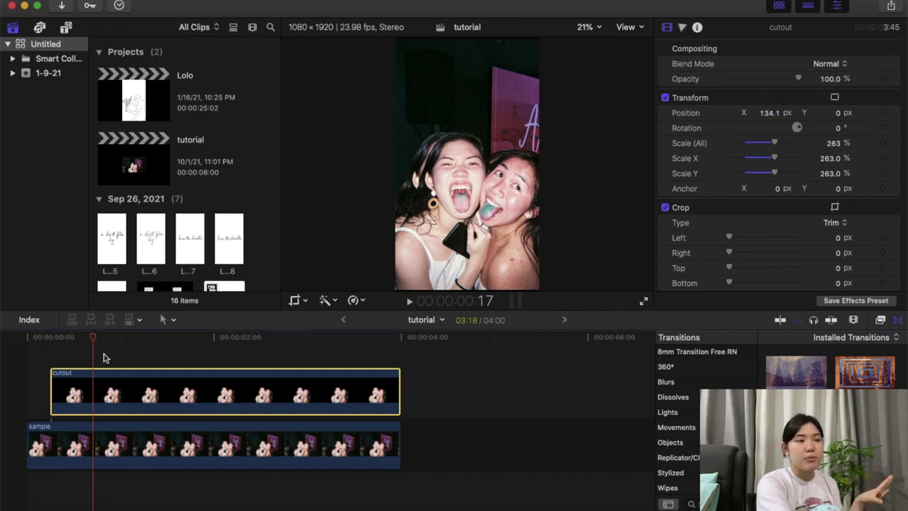
pyautogui.moveTo(92, 337); pyautogui.dragTo(3, 330)
pyautogui.press('space')
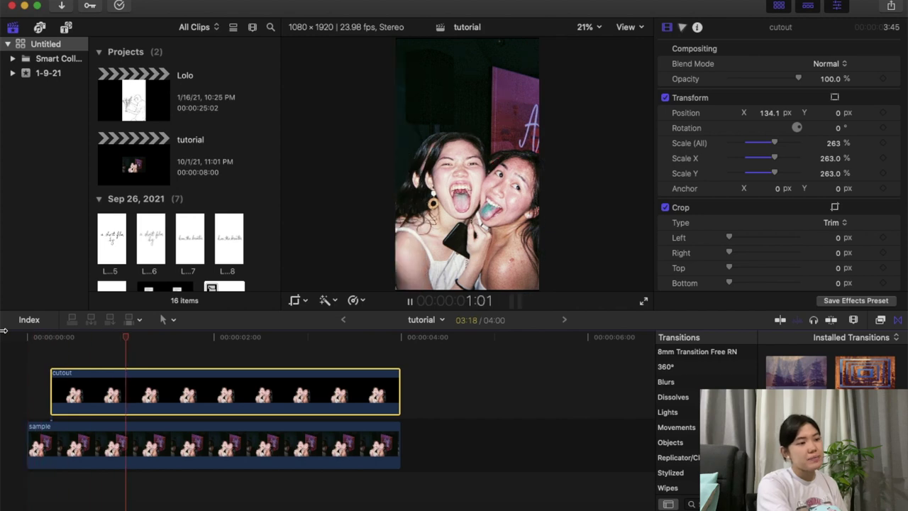
pyautogui.press('space')
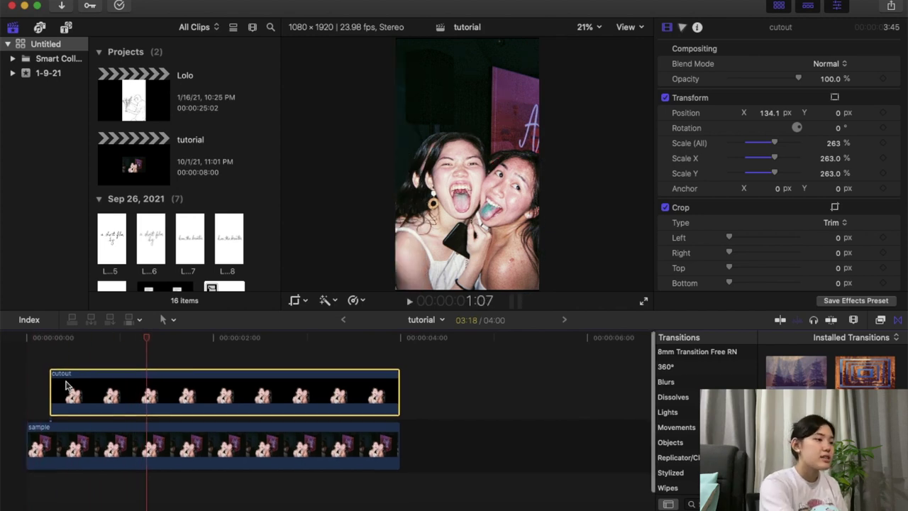
# Paste a copy of the cutout clip above the original and align its start with the original's.
pyautogui.click(67, 337)
pyautogui.press('super+v')
pyautogui.moveTo(135, 393); pyautogui.dragTo(115, 393)
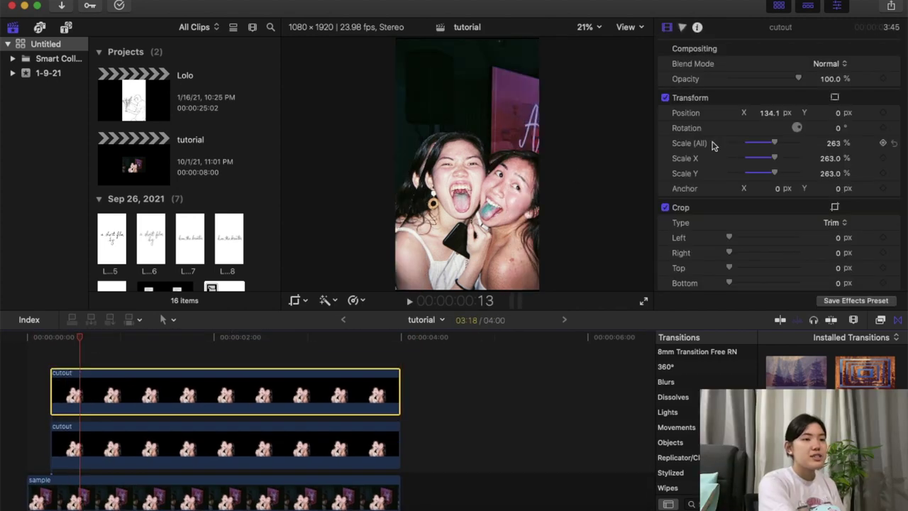
# Shift the second cutout clip to an X position of 262.9 px and trim its start to frame 13.
pyautogui.moveTo(771, 117)
pyautogui.mouseDown()
pyautogui.moveTo(806, 117)
pyautogui.moveTo(773, 113)
pyautogui.mouseUp()
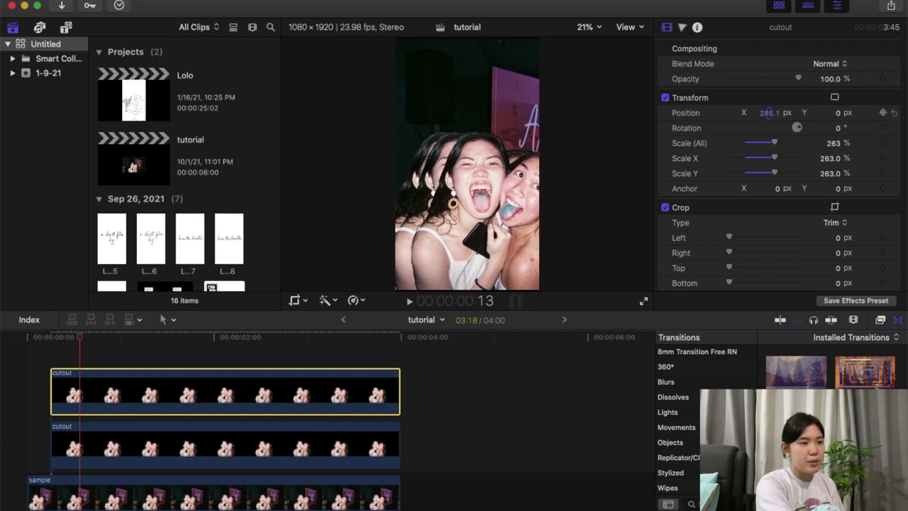
pyautogui.moveTo(54, 385); pyautogui.dragTo(80, 387)
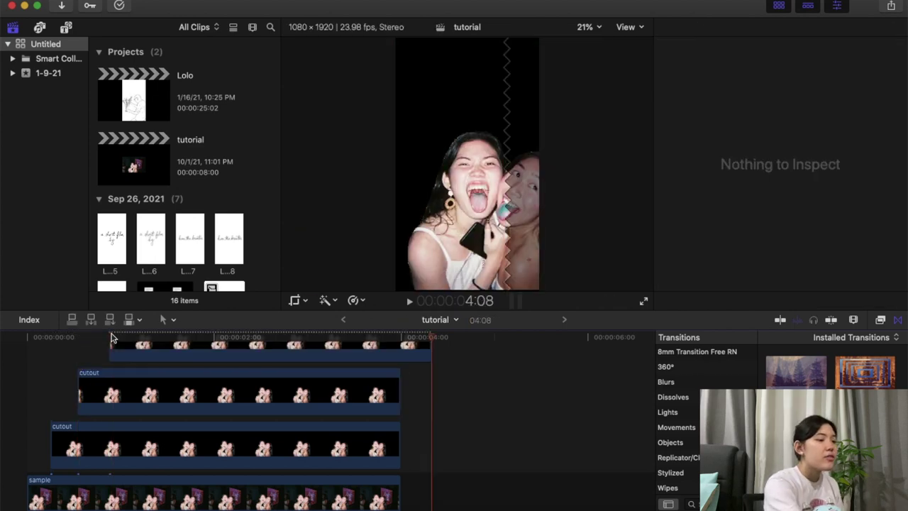
# Align the third cutout clip with the second one's start and set its X position to 408.3 px.
pyautogui.scroll(1, 131, 344)
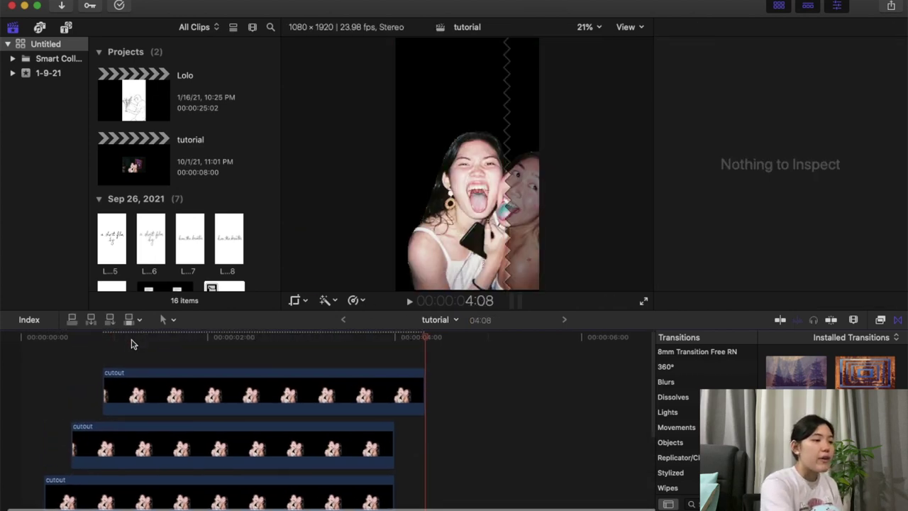
pyautogui.moveTo(171, 394); pyautogui.dragTo(141, 401)
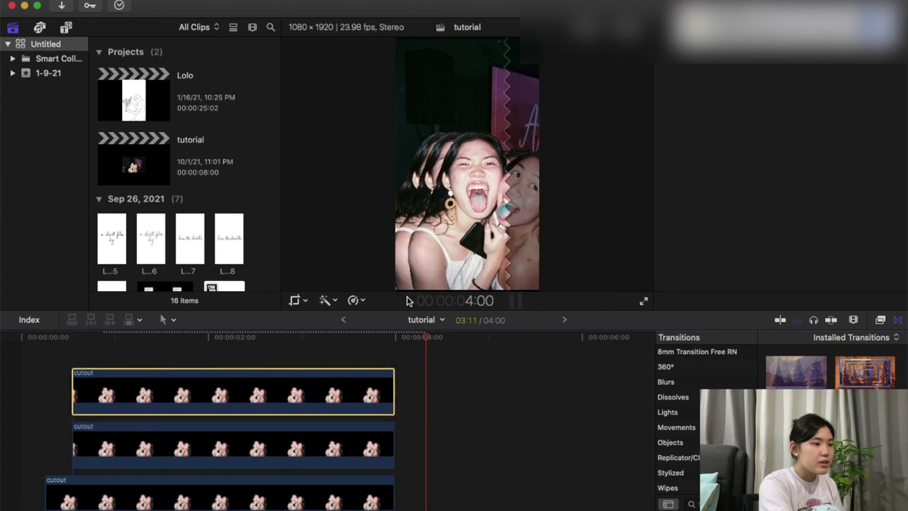
pyautogui.click(408, 301)
pyautogui.press('super+4')
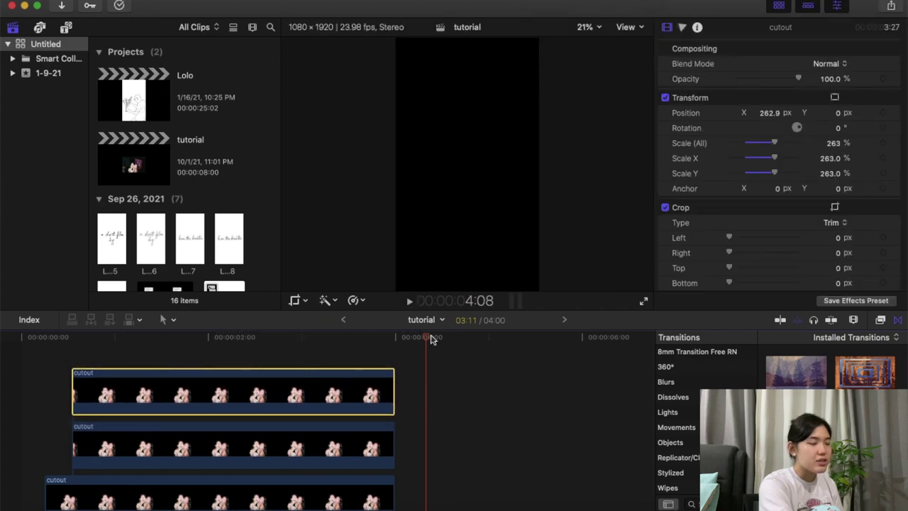
pyautogui.moveTo(430, 339); pyautogui.dragTo(162, 337)
pyautogui.moveTo(769, 113); pyautogui.dragTo(820, 113)
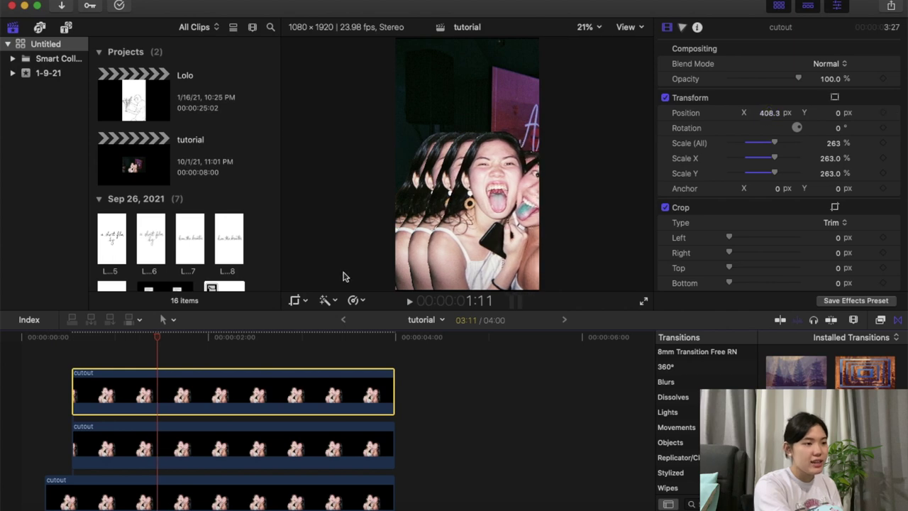
# Trim the third cutout clip's start so it begins after the second one's start, and play the sequence from the beginning.
pyautogui.moveTo(73, 386); pyautogui.dragTo(108, 386)
pyautogui.scroll(-5, 114, 383)
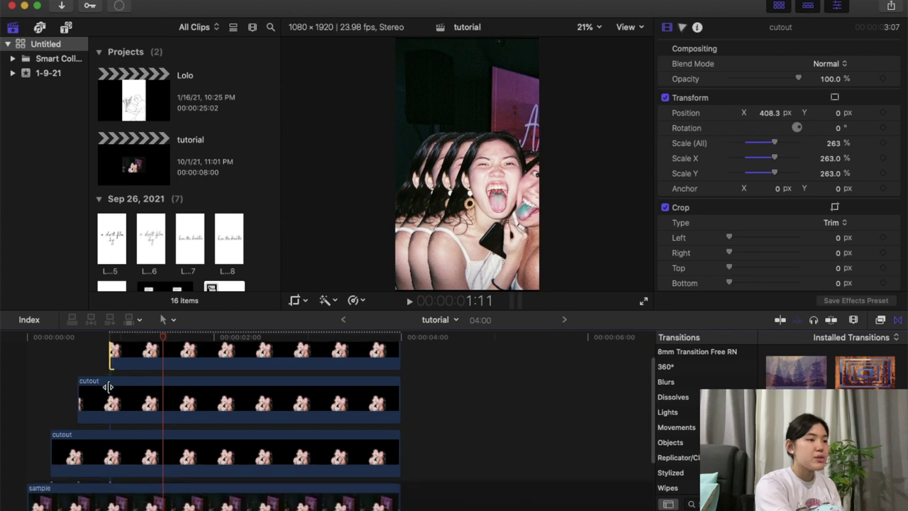
pyautogui.moveTo(162, 343); pyautogui.dragTo(28, 343)
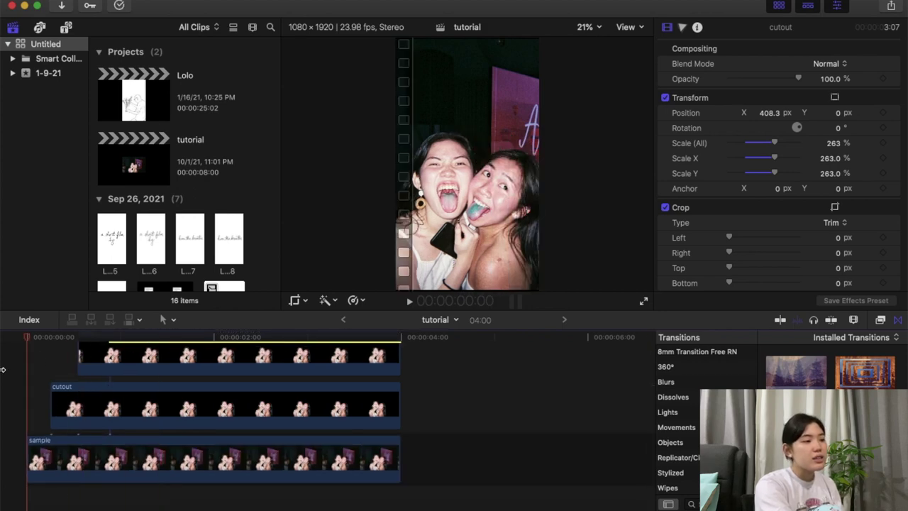
pyautogui.scroll(5, 3, 369)
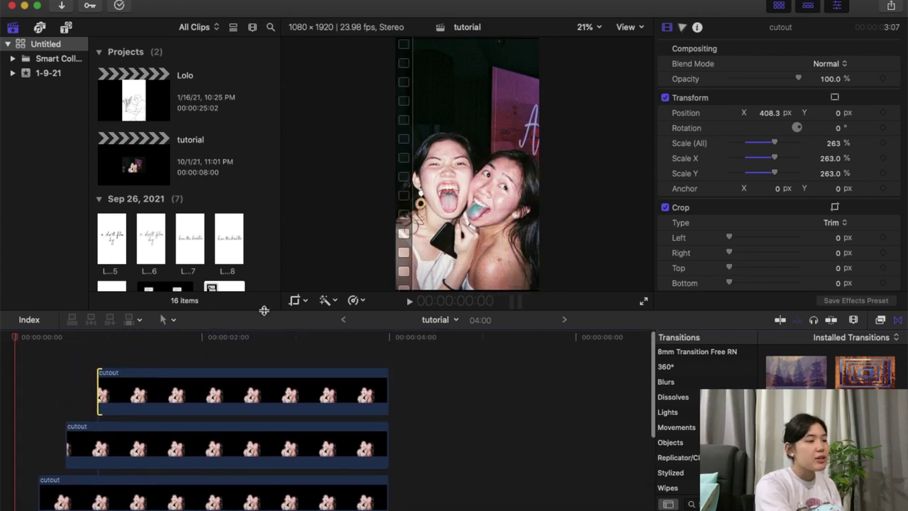
pyautogui.press('space')
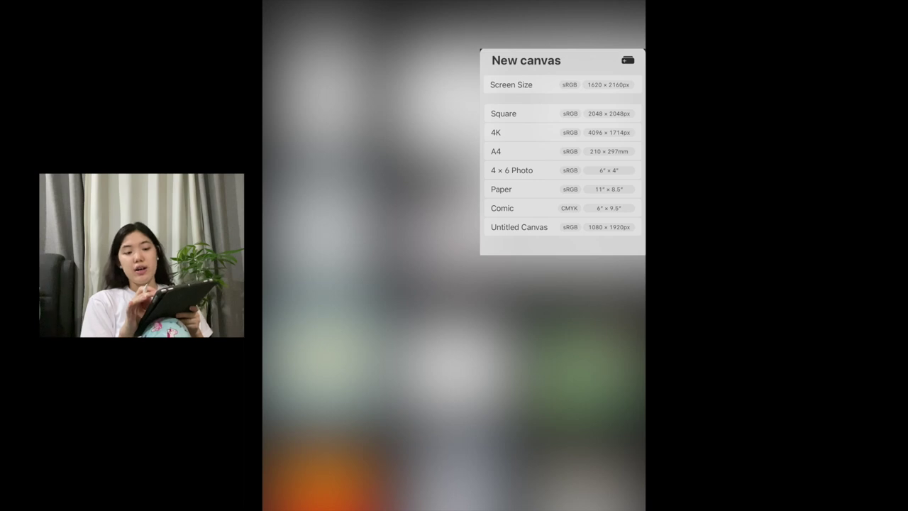
# In Procreate, create a Screen Size canvas, hide its background color and activate the brush for drawing in white.
pyautogui.click(511, 84)
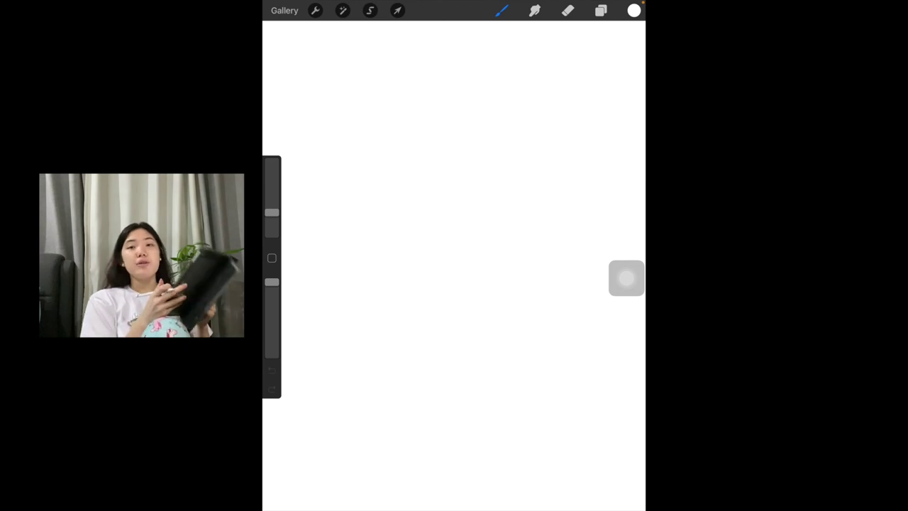
pyautogui.click(601, 10)
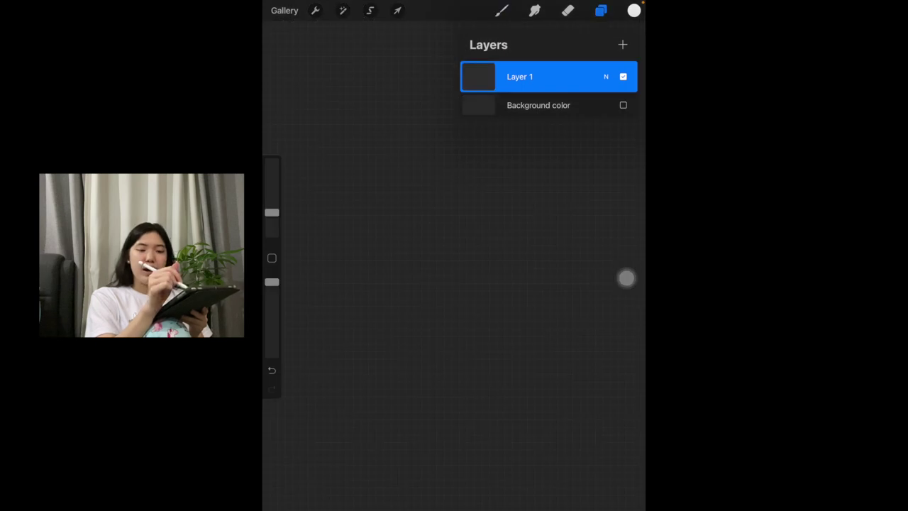
pyautogui.click(501, 10)
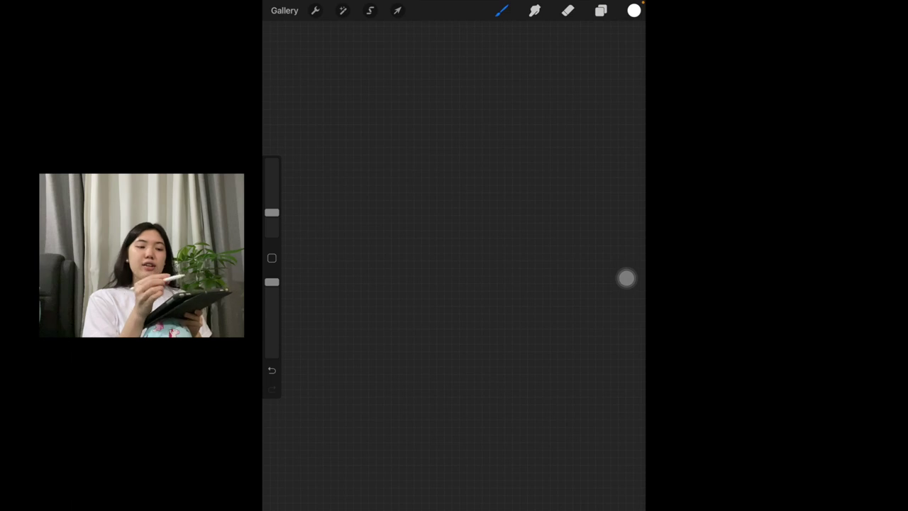
pyautogui.click(502, 10)
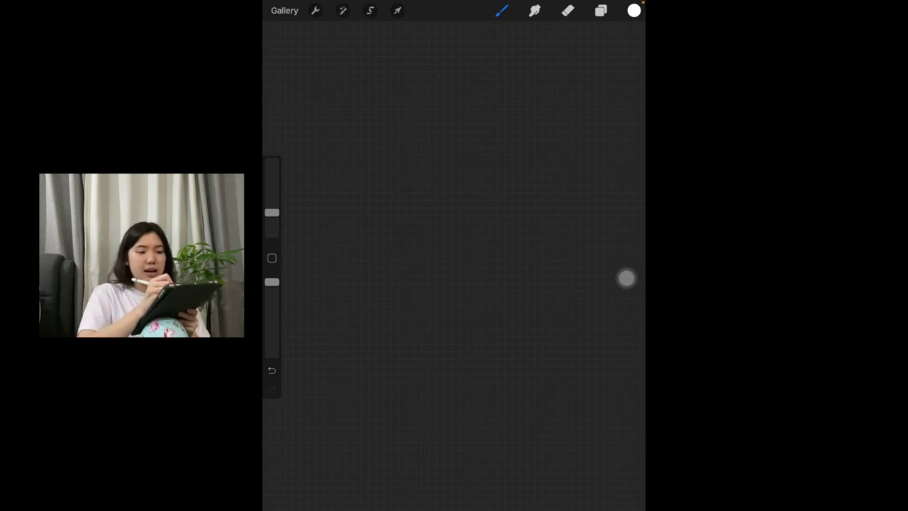
# Draw a round face outline in the canvas's upper half with two X-shaped eyes and a zigzag mouth.
pyautogui.moveTo(437, 73)
pyautogui.mouseDown()
pyautogui.moveTo(417, 213)
pyautogui.moveTo(507, 86)
pyautogui.moveTo(437, 71)
pyautogui.mouseUp()
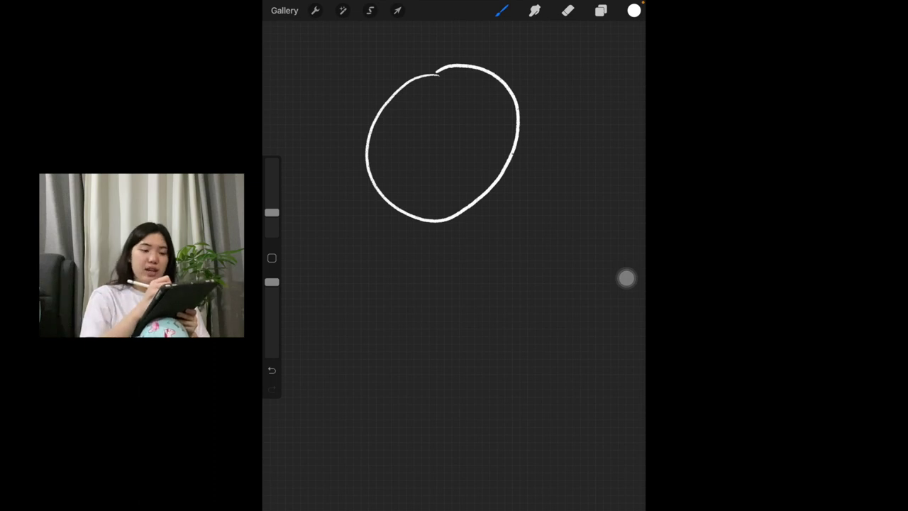
pyautogui.moveTo(406, 112)
pyautogui.mouseDown()
pyautogui.moveTo(420, 132)
pyautogui.moveTo(400, 138)
pyautogui.mouseUp()
pyautogui.moveTo(444, 109); pyautogui.dragTo(466, 126)
pyautogui.moveTo(467, 110); pyautogui.dragTo(447, 130)
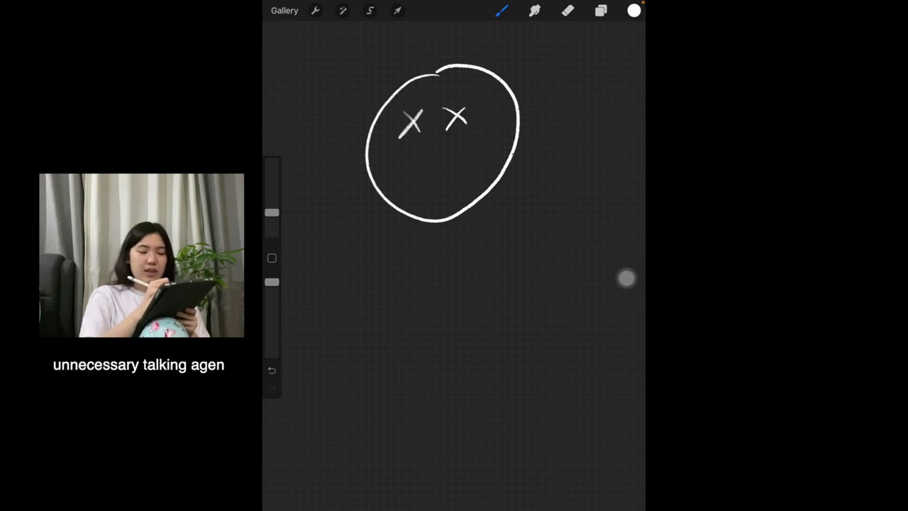
pyautogui.moveTo(395, 180); pyautogui.dragTo(491, 156)
# Draw a three-pointed crown with small circles on its tips below the face and export the artwork as PNG.
pyautogui.moveTo(356, 275)
pyautogui.mouseDown()
pyautogui.moveTo(447, 369)
pyautogui.moveTo(486, 368)
pyautogui.moveTo(394, 326)
pyautogui.moveTo(447, 328)
pyautogui.moveTo(487, 370)
pyautogui.mouseUp()
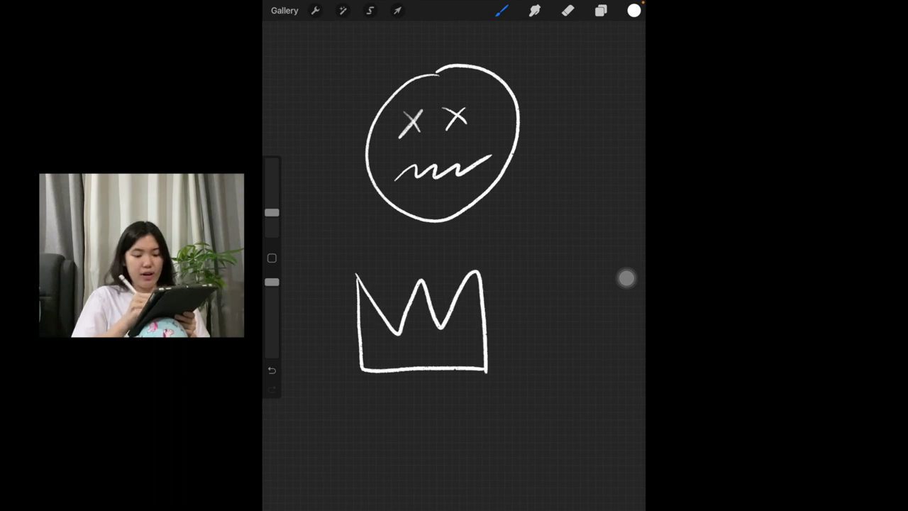
pyautogui.moveTo(356, 274); pyautogui.dragTo(352, 271)
pyautogui.moveTo(415, 264); pyautogui.dragTo(473, 264)
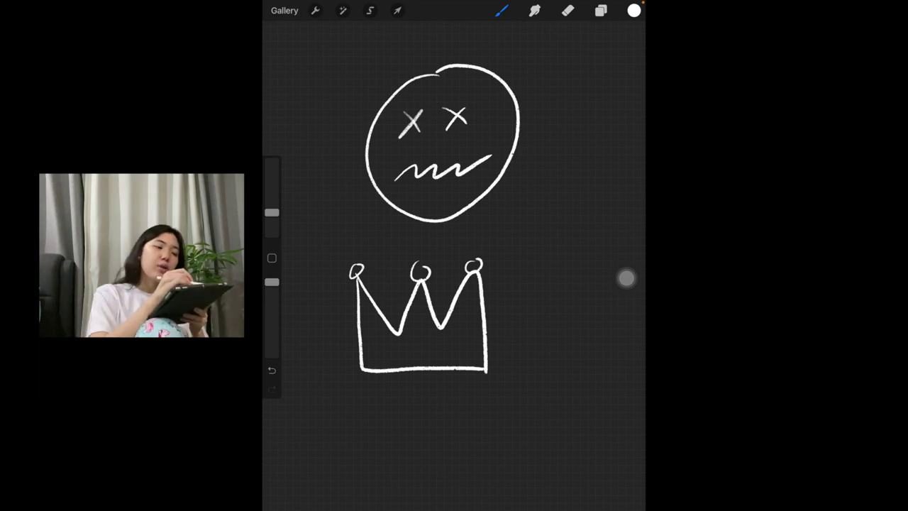
pyautogui.click(315, 10)
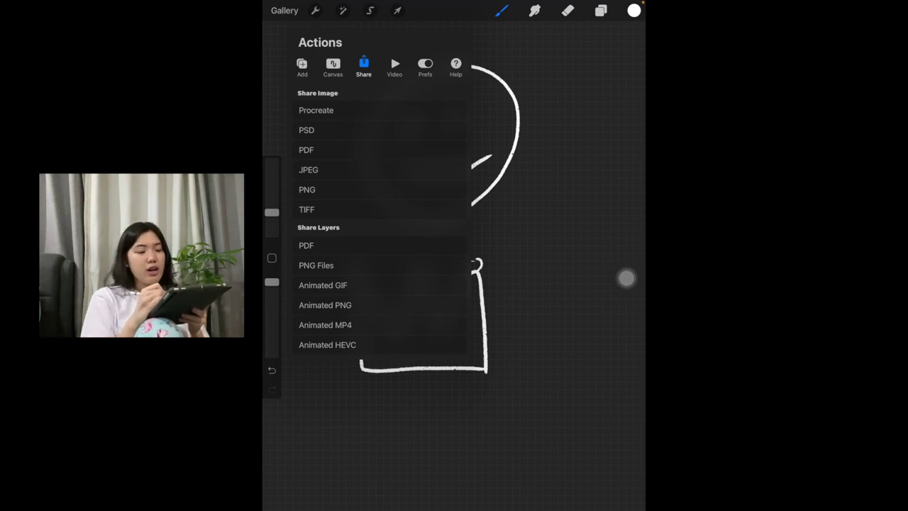
pyautogui.click(308, 189)
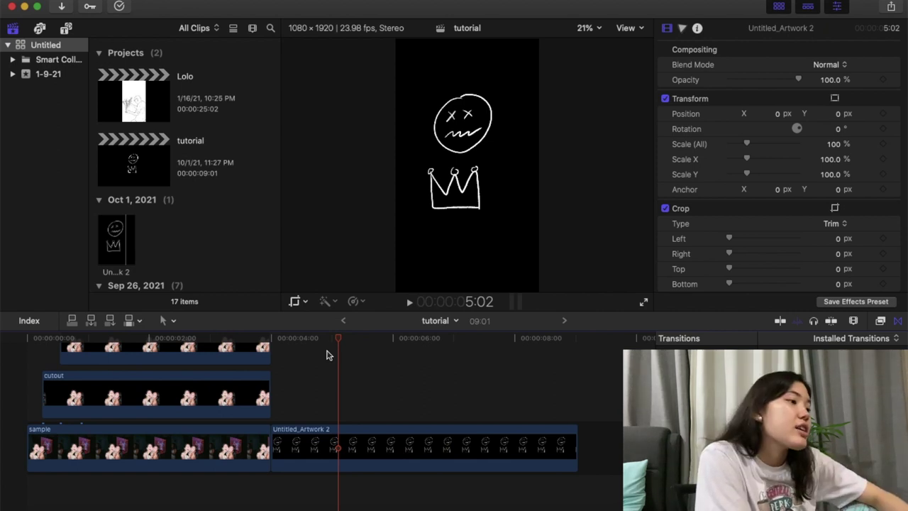
# In Final Cut Pro, split the Untitled_Artwork 2 clip into two parts, the first one 02:03 long.
pyautogui.click(382, 440)
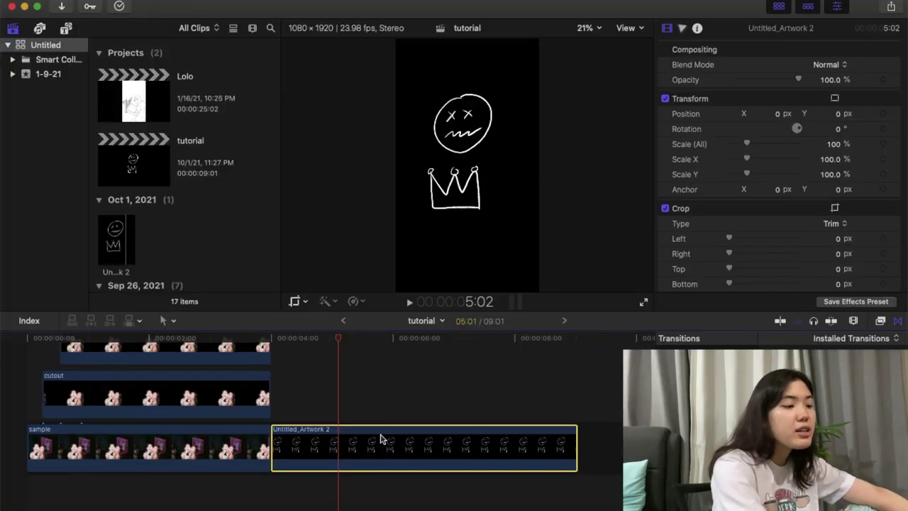
pyautogui.press('b')
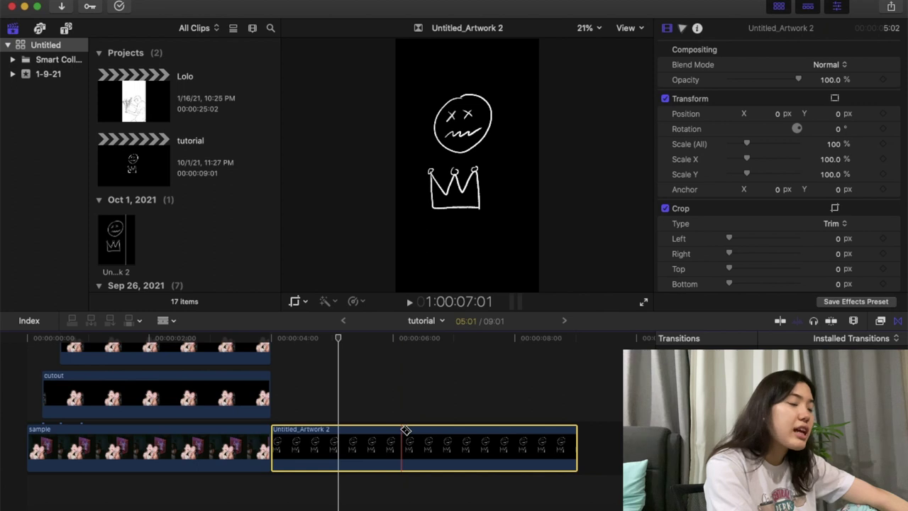
pyautogui.click(403, 431)
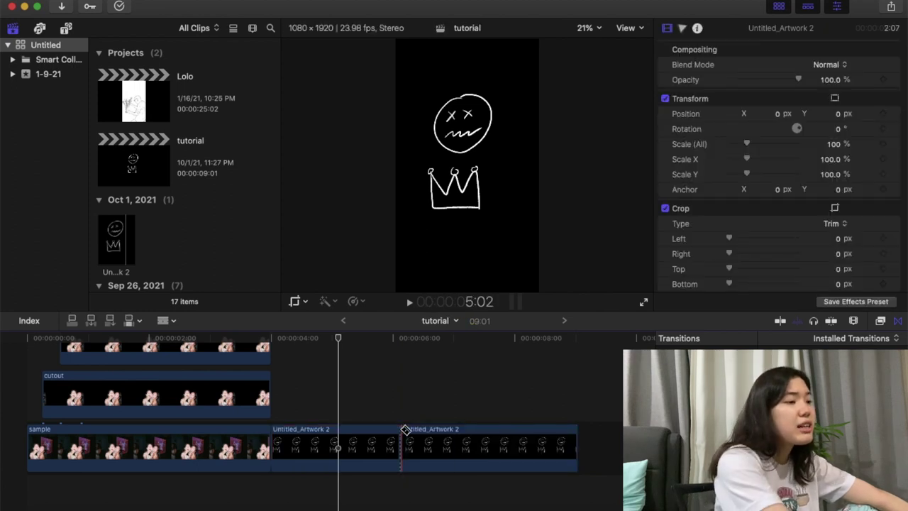
pyautogui.press('a')
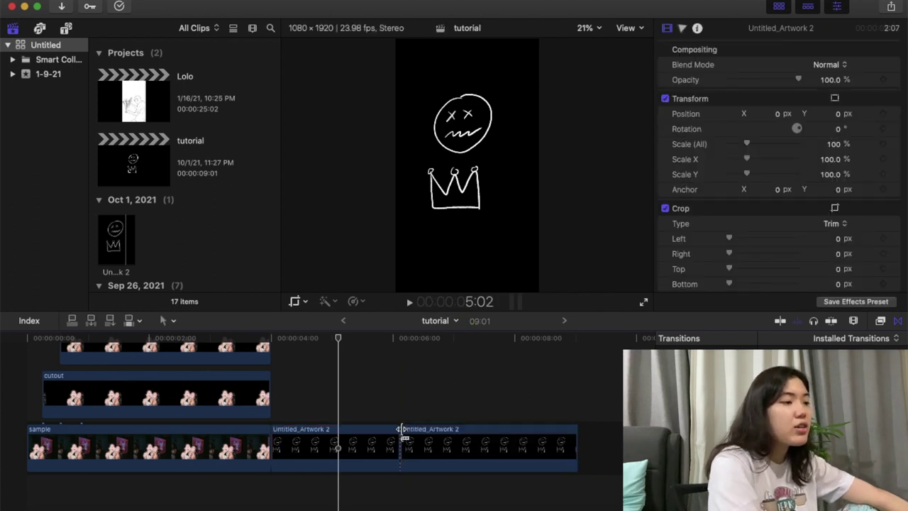
# Crop 1082 px off the first artwork clip's bottom to isolate the face, and 981 px off the second's top to isolate the crown.
pyautogui.click(374, 452)
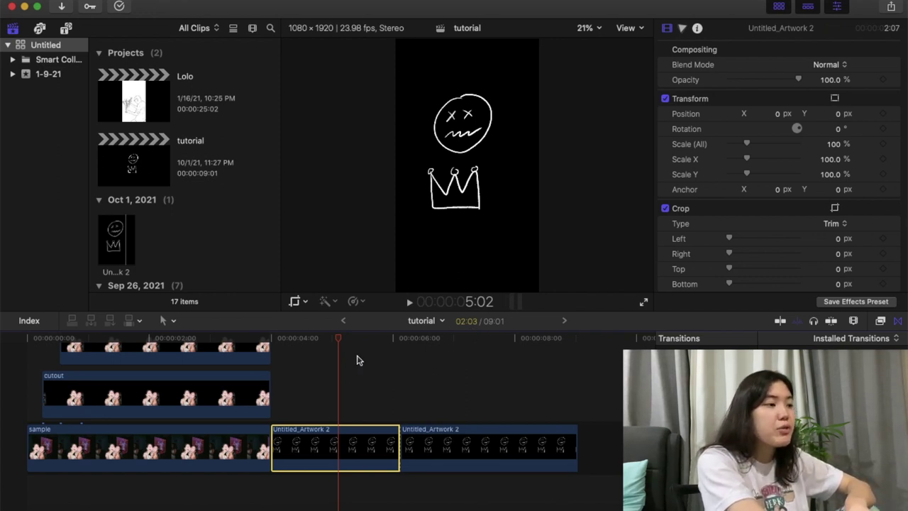
pyautogui.scroll(-3, 678, 274)
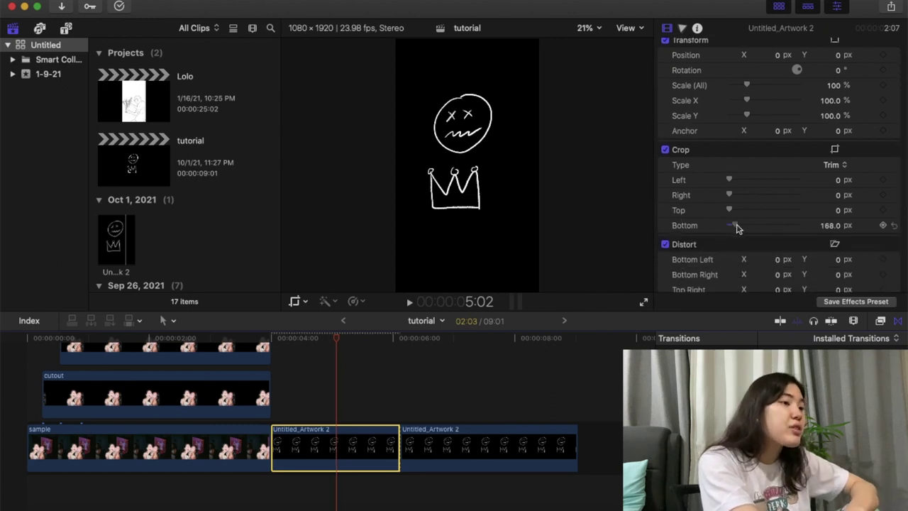
pyautogui.moveTo(731, 226); pyautogui.dragTo(766, 226)
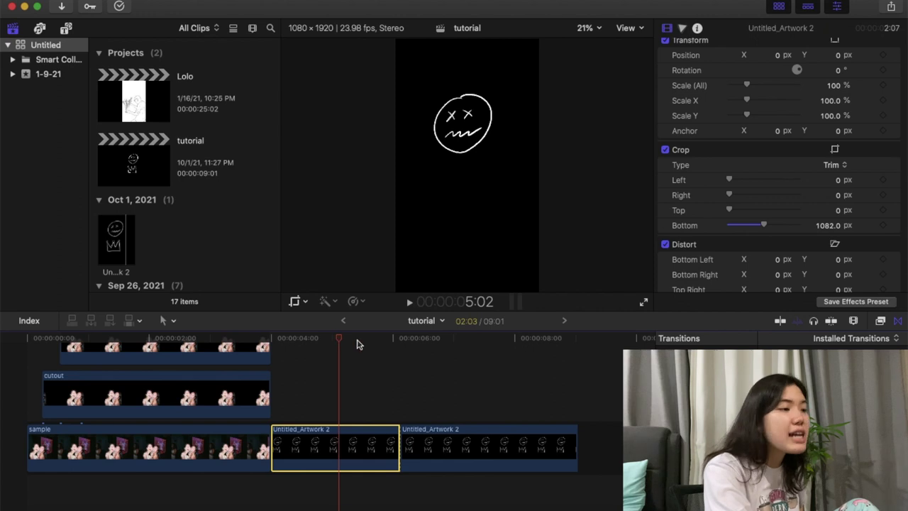
pyautogui.click(476, 447)
pyautogui.moveTo(729, 269); pyautogui.dragTo(764, 268)
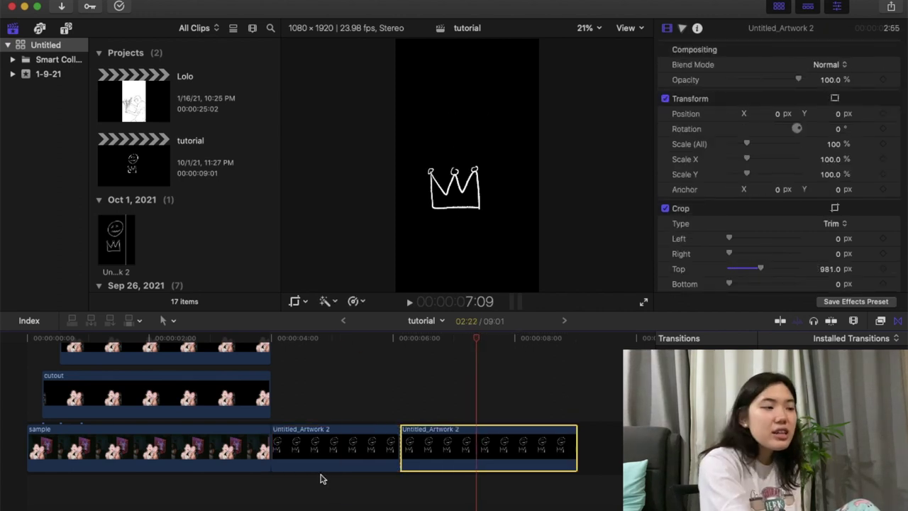
# Stack both artwork clips above the cutout clips and place the face at X -149 px, Y 321 px with 63% scale.
pyautogui.scroll(3, 322, 429)
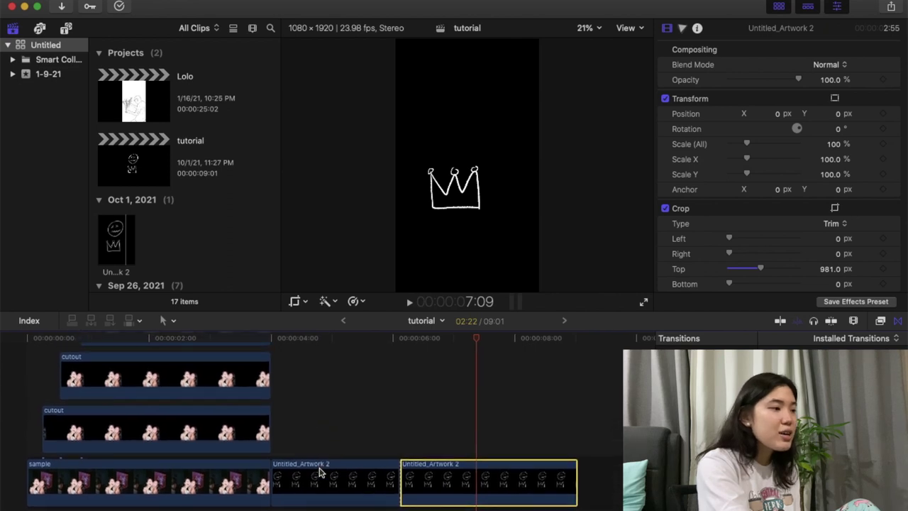
pyautogui.moveTo(319, 472); pyautogui.dragTo(92, 415)
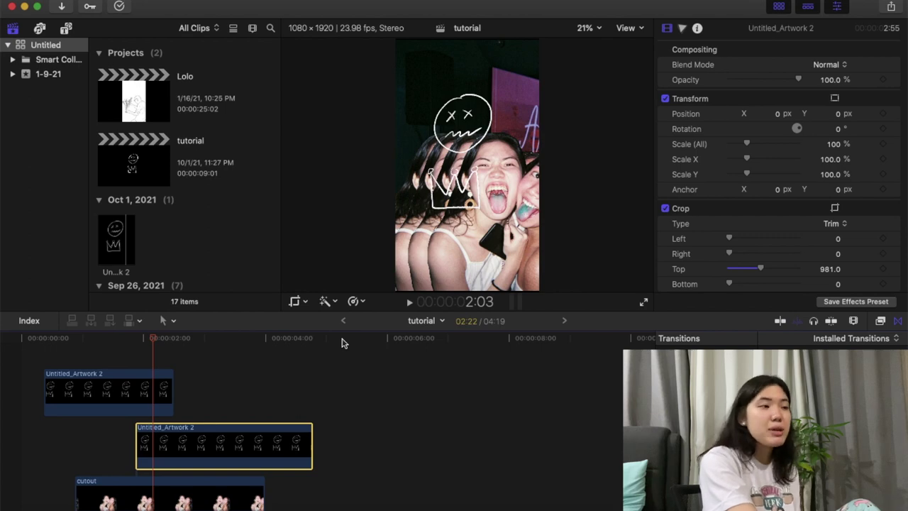
pyautogui.click(144, 392)
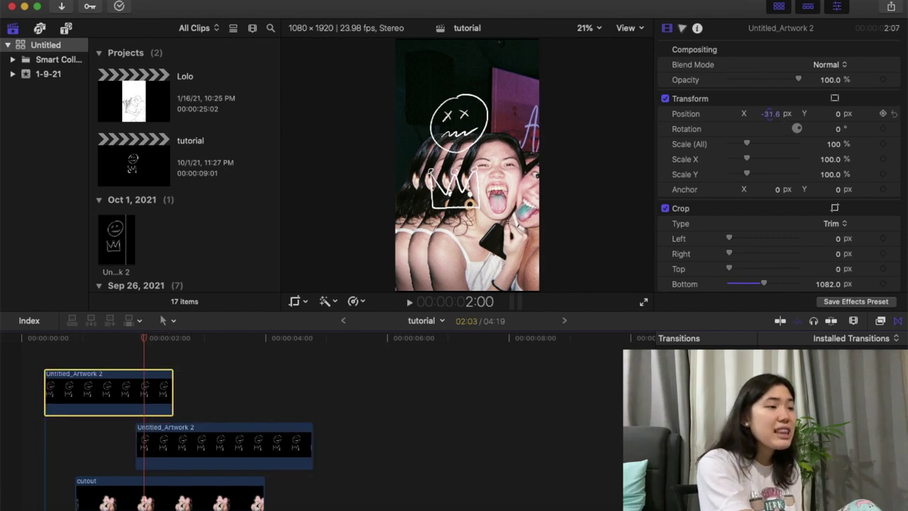
pyautogui.moveTo(770, 115); pyautogui.dragTo(765, 115)
pyautogui.moveTo(839, 116)
pyautogui.mouseDown()
pyautogui.moveTo(802, 126)
pyautogui.moveTo(813, 136)
pyautogui.moveTo(796, 128)
pyautogui.moveTo(877, 112)
pyautogui.mouseUp()
# Scale the crown clip to 84% and place it at X 293 px, Y 458.2 px above the foremost cutout's head.
pyautogui.press('super+Down')
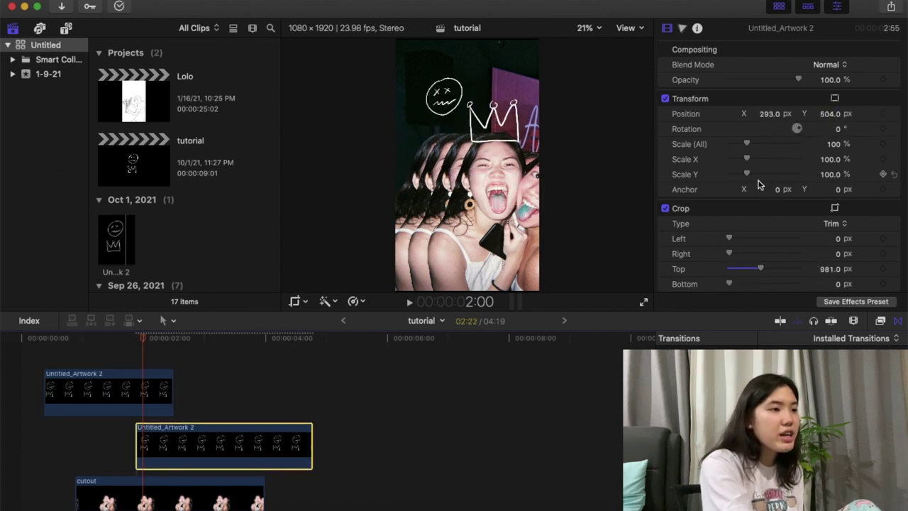
pyautogui.moveTo(748, 145); pyautogui.dragTo(744, 146)
pyautogui.moveTo(833, 113)
pyautogui.mouseDown()
pyautogui.moveTo(830, 125)
pyautogui.moveTo(689, 160)
pyautogui.mouseUp()
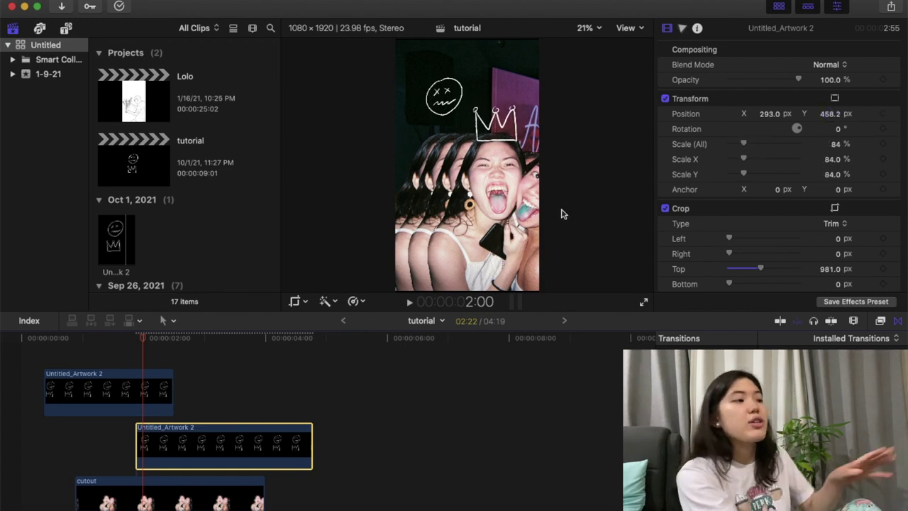
# Align the crown clip's start with the third cutout clip and trim its end to 04:00 with the other clips.
pyautogui.moveTo(208, 464); pyautogui.dragTo(152, 456)
pyautogui.moveTo(258, 379); pyautogui.dragTo(269, 379)
pyautogui.click(220, 390)
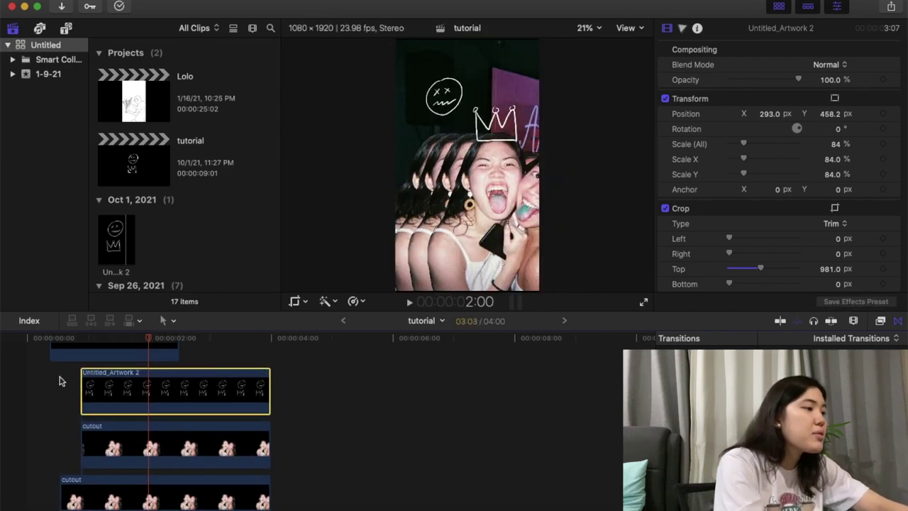
# Paste a copy of the crown clip and shorten it to 00:19 so it ends where the third cutout clip starts.
pyautogui.click(54, 348)
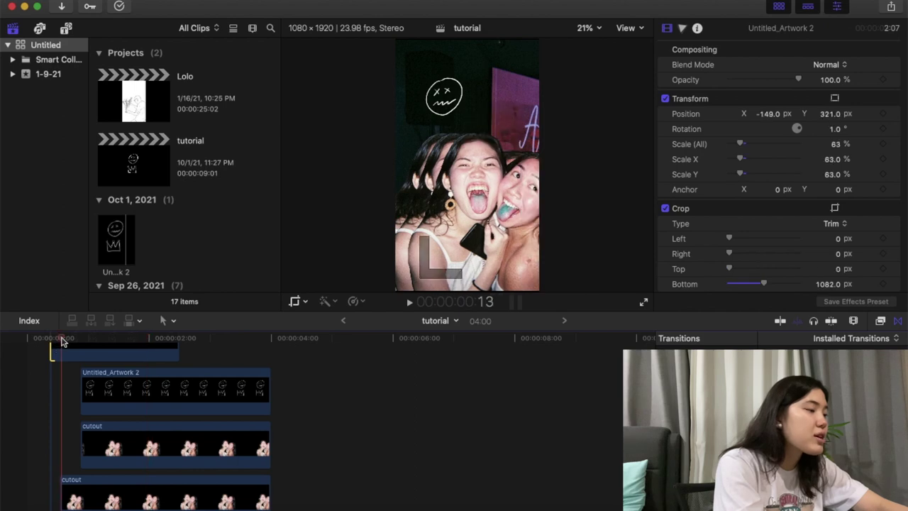
pyautogui.press('super+v')
pyautogui.scroll(-3, 183, 376)
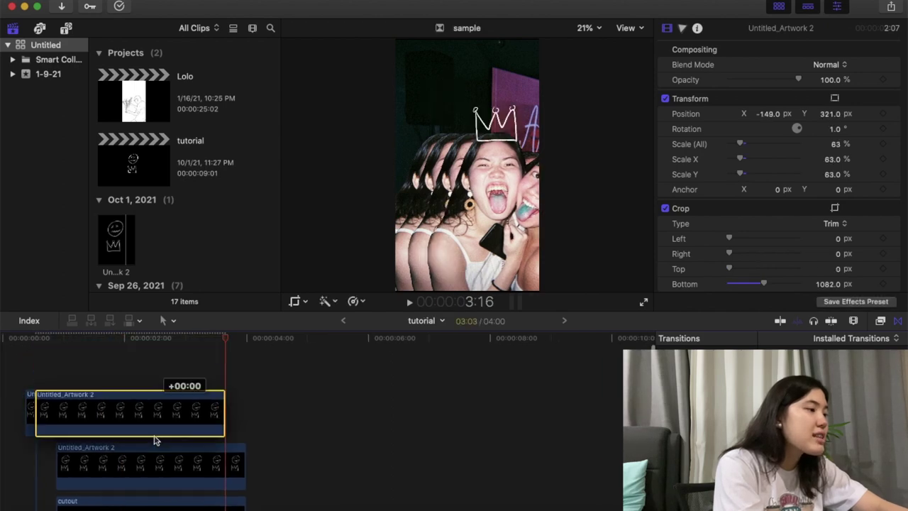
pyautogui.click(148, 390)
# Set the copied crown clip's X position to -0.7 px over the earlier cutout's head and play the sequence.
pyautogui.click(58, 338)
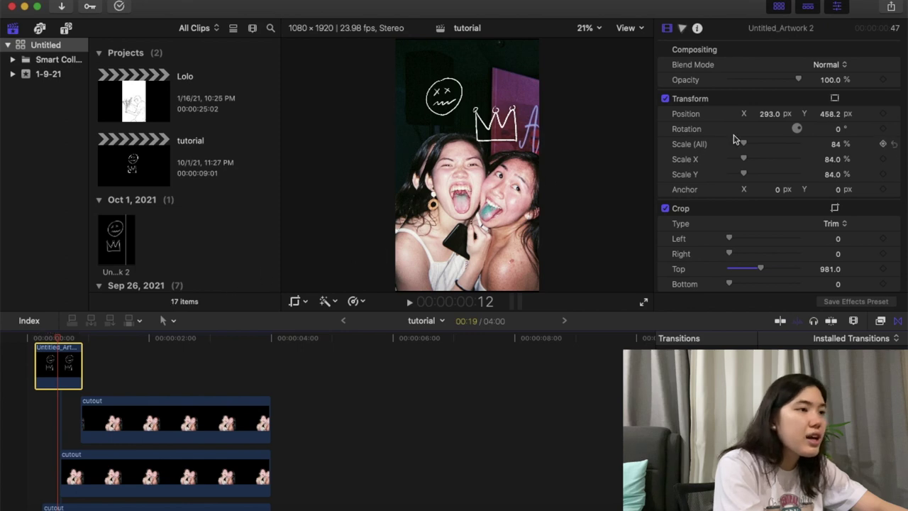
pyautogui.moveTo(775, 115); pyautogui.dragTo(535, 239)
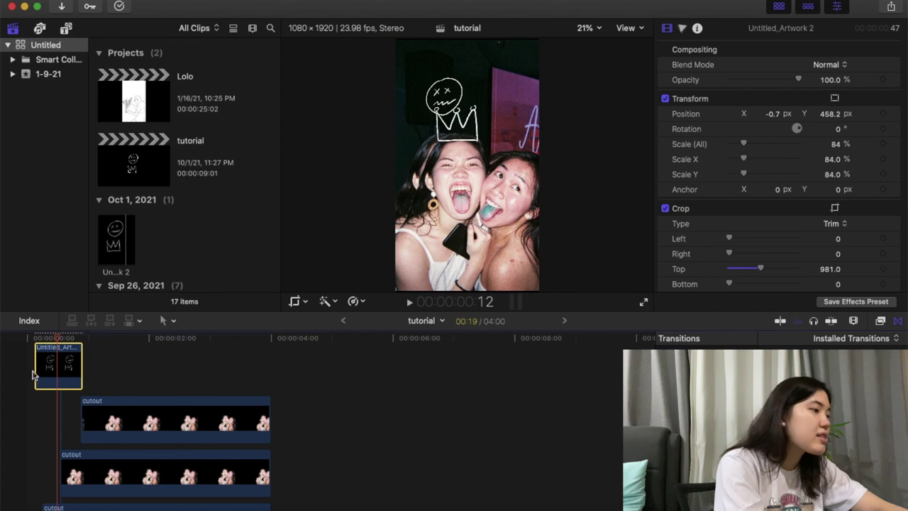
pyautogui.press('space')
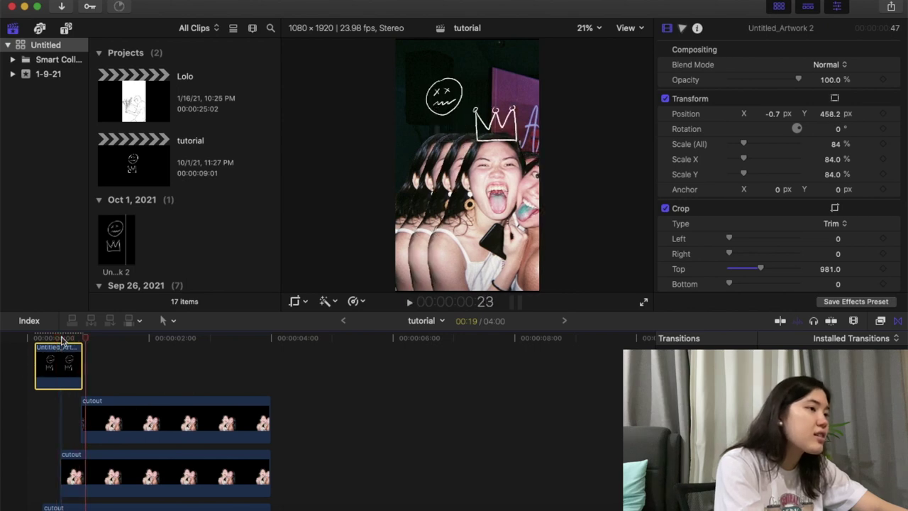